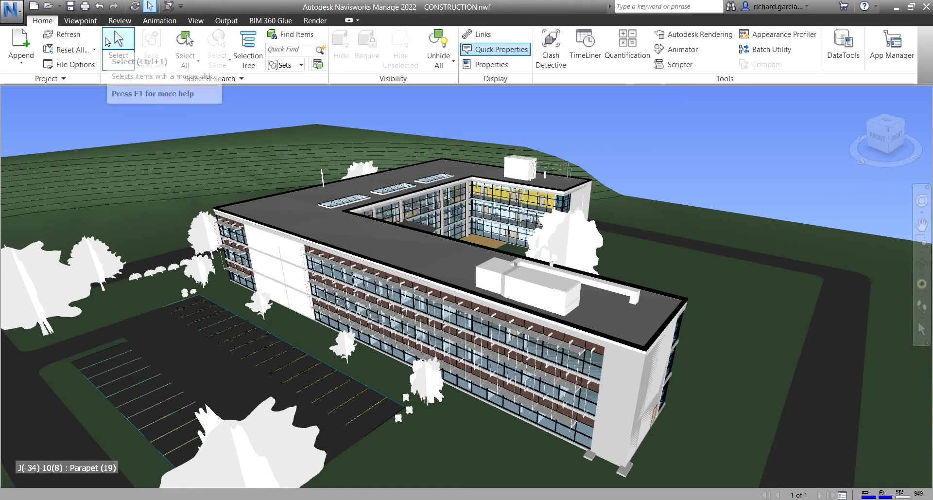
Show the Selection Tree docked beside the model and widen it so the full item names fit
click(249, 50)
drag(235, 132, 20, 294)
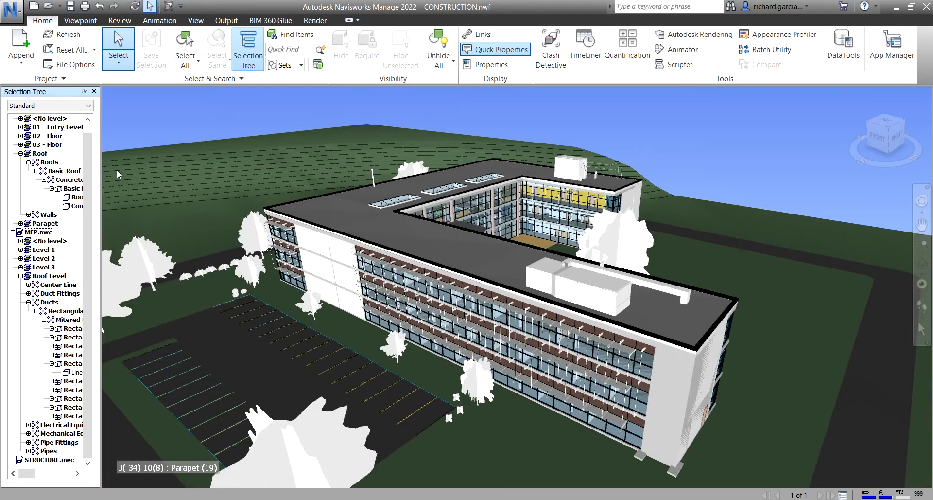
drag(103, 163, 290, 163)
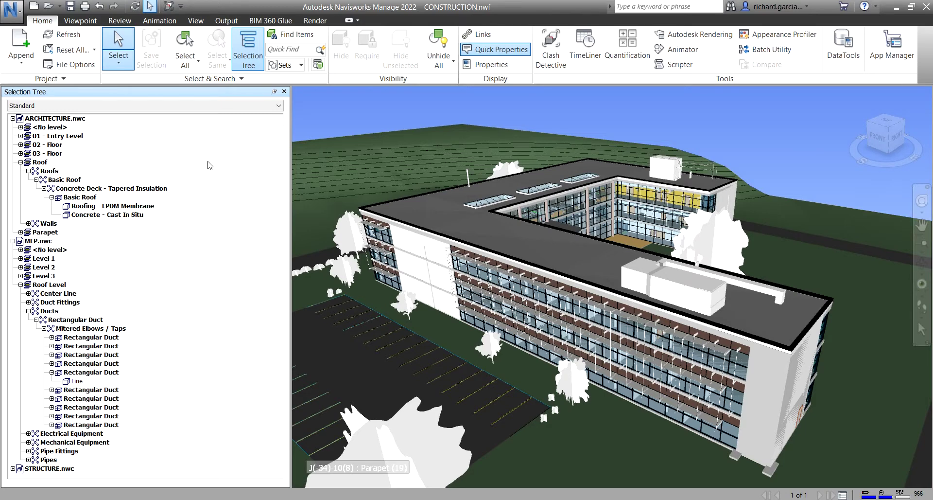
Collapse the ARCHITECTURE.nwc and MEP.nwc branches so that only the file names are listed
click(13, 118)
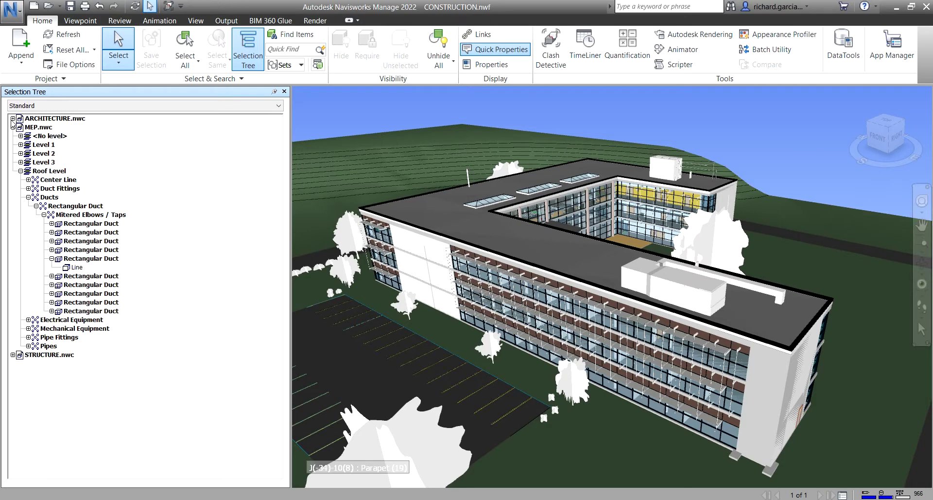
click(13, 127)
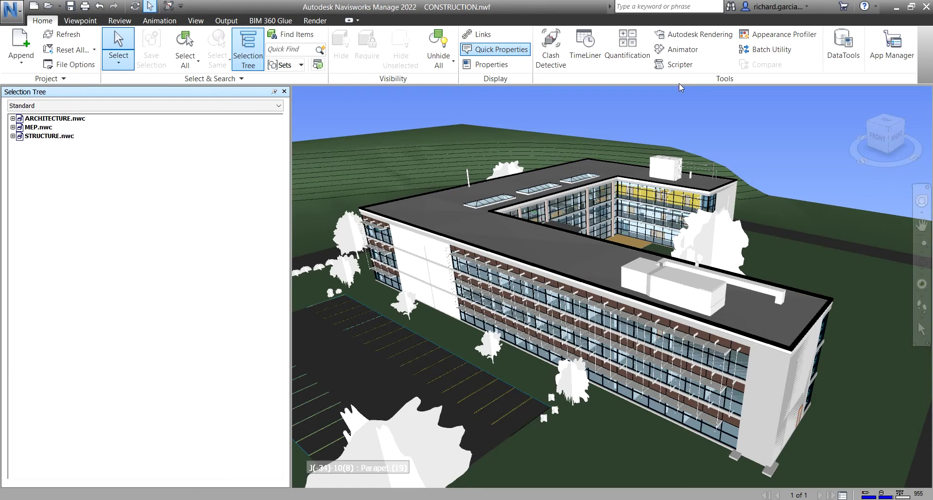
Select the architecture file by picking the building's roof in the model, and clear the selection after checking it in the tree
scroll(792, 303, up, 3)
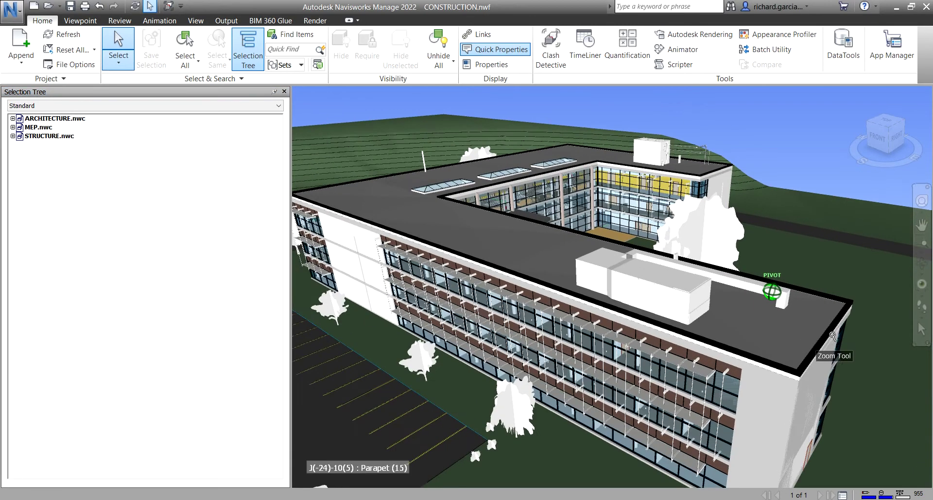
click(763, 323)
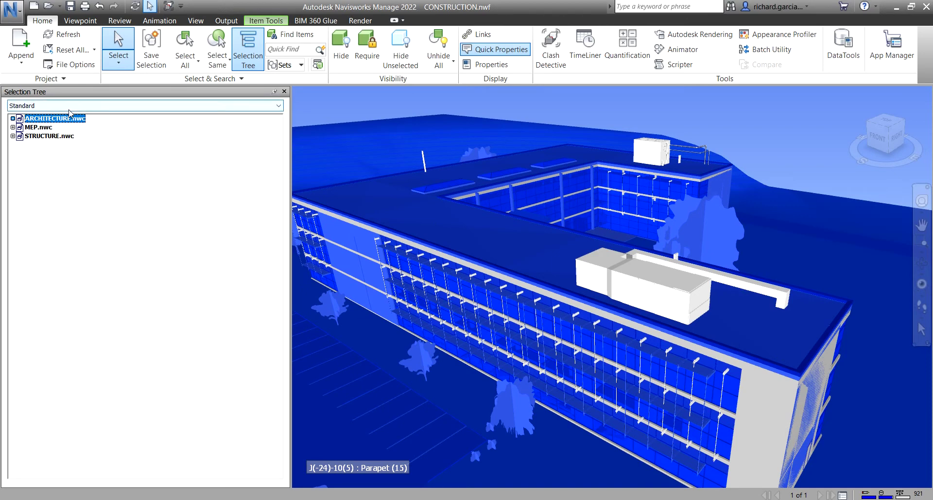
key(ctrl)
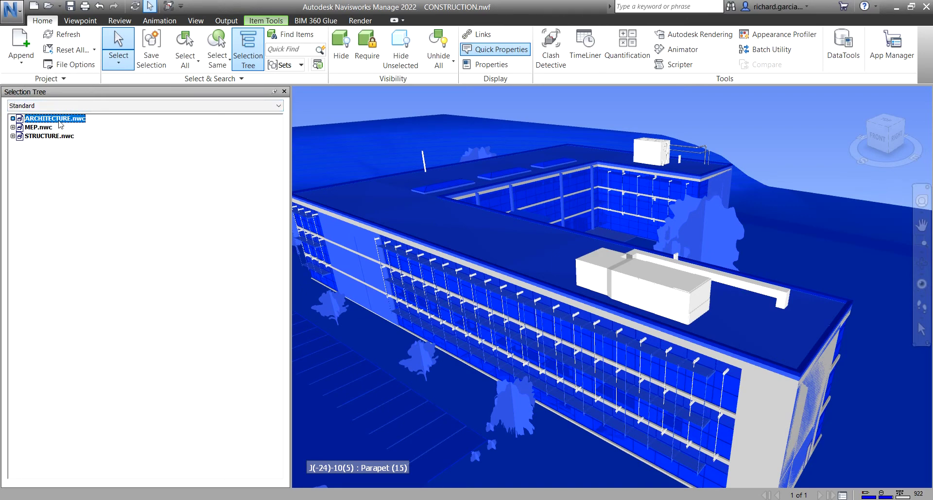
key(ctrl)
click(65, 118)
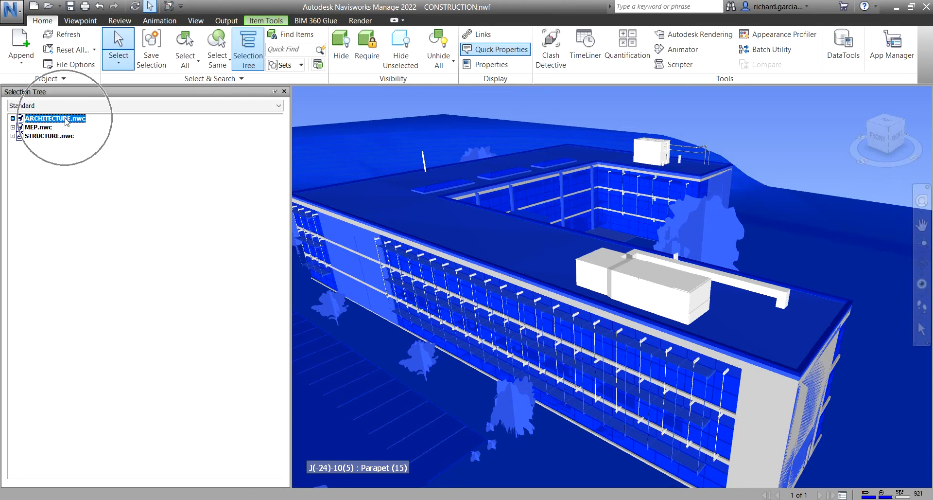
click(797, 118)
shift+middle_drag(788, 215, 785, 220)
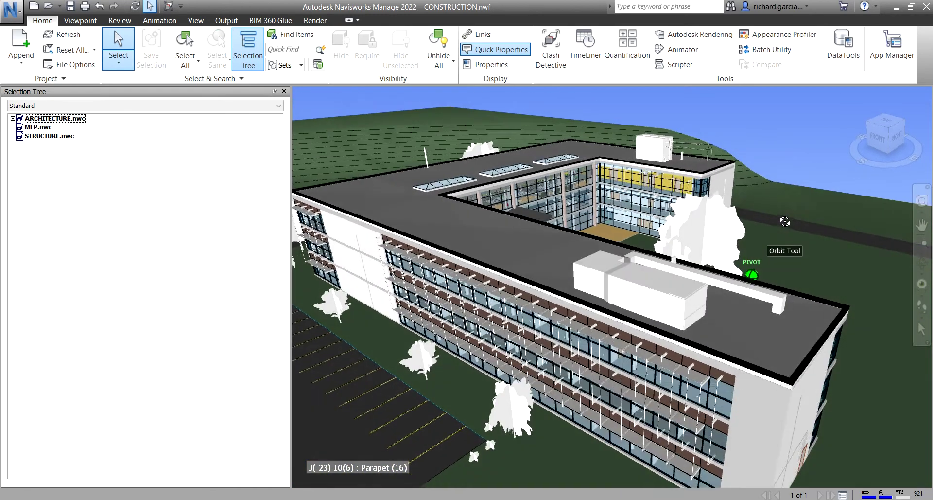
click(743, 336)
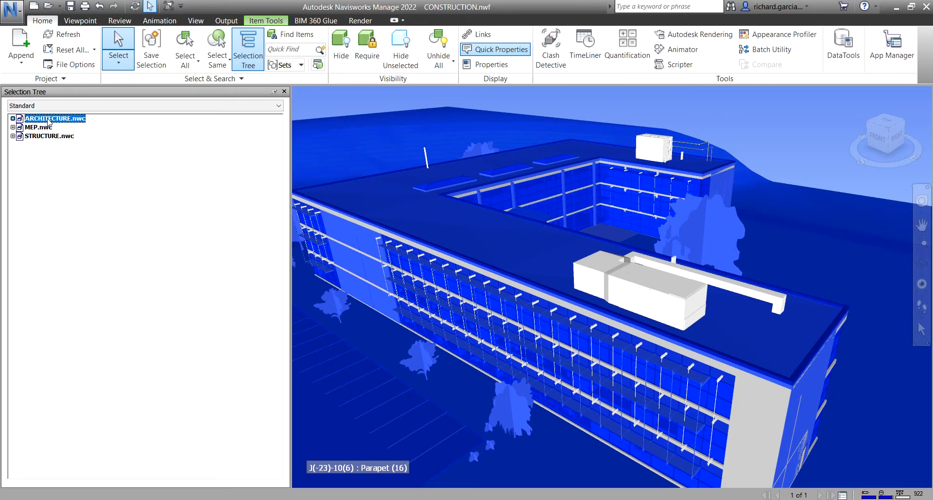
click(789, 124)
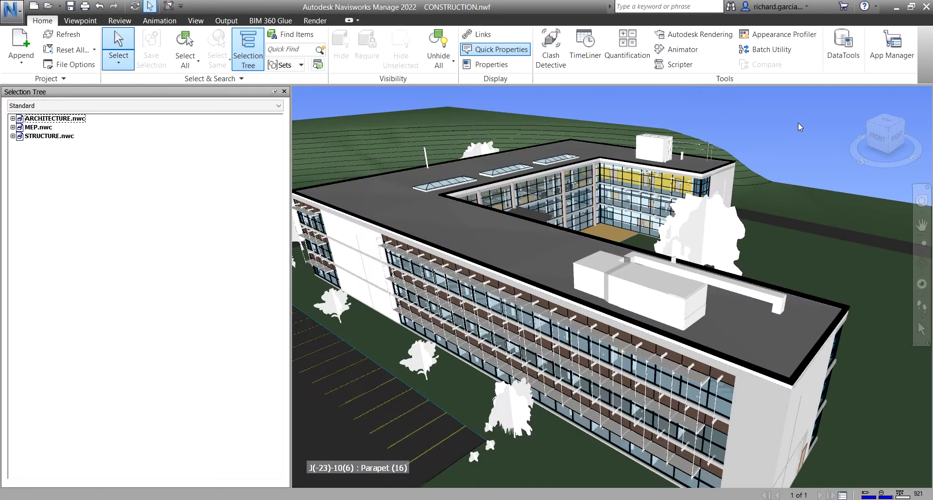
Select the whole MEP file by picking the large rooftop mechanical unit in the model
middle_drag(779, 282, 746, 270)
scroll(656, 267, up, 3)
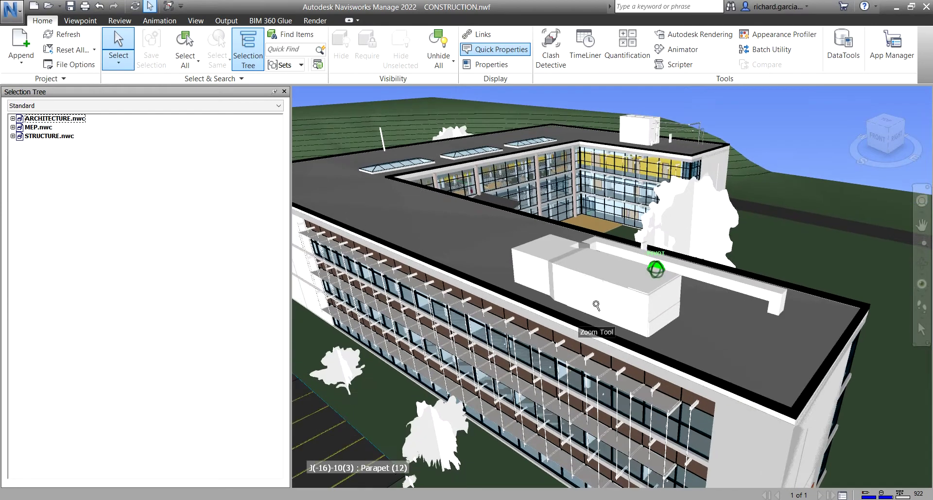
mouse_move(597, 285)
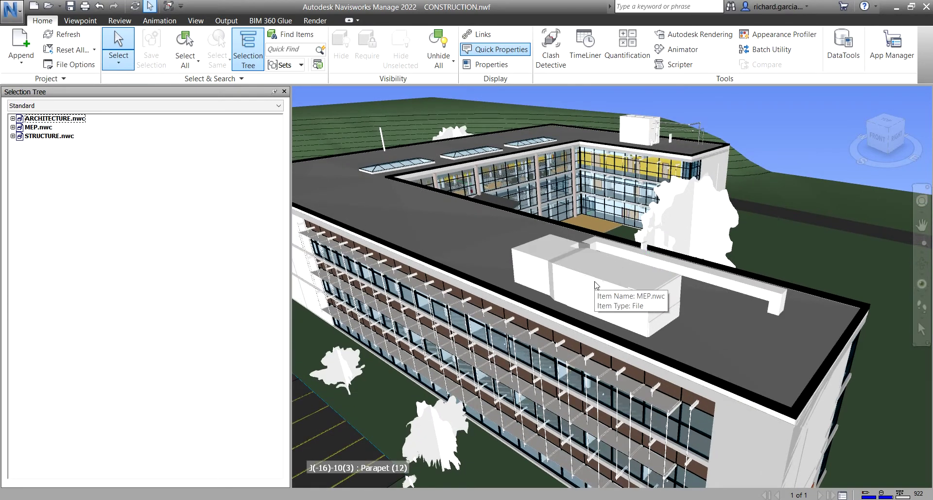
key(ctrl)
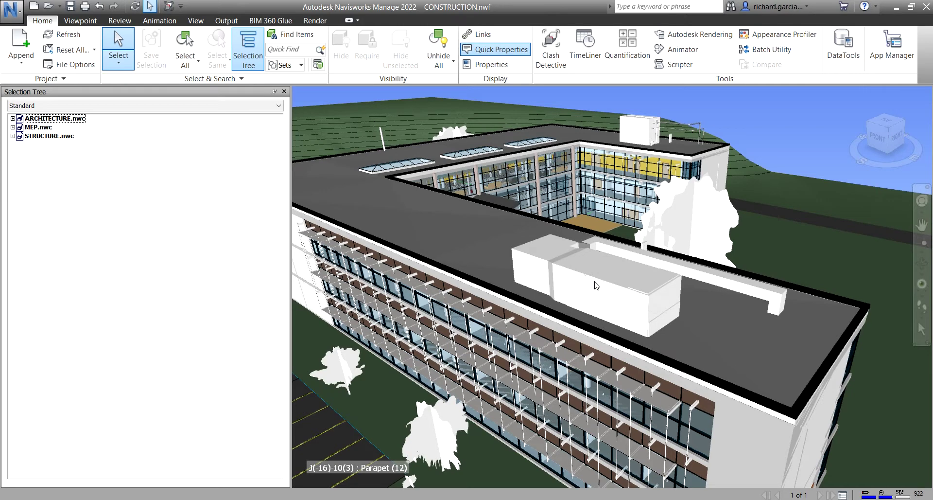
click(597, 285)
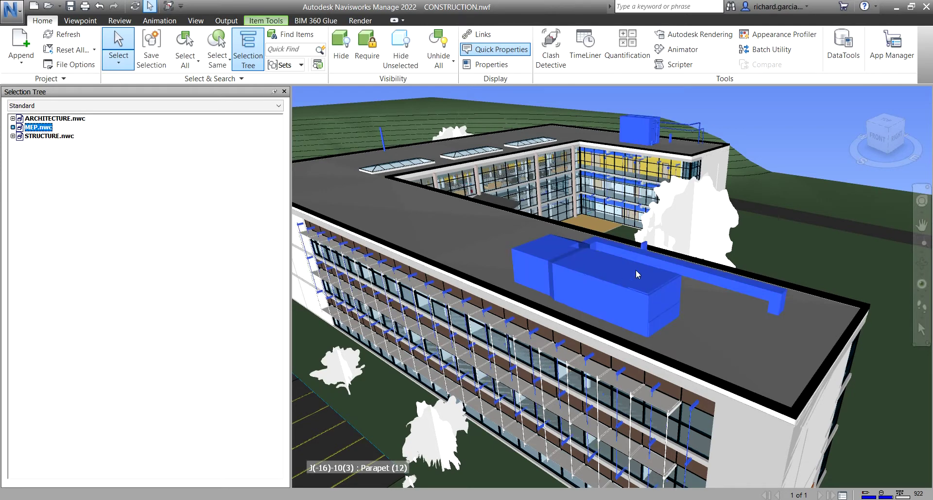
key(ctrl)
key(ctrl)
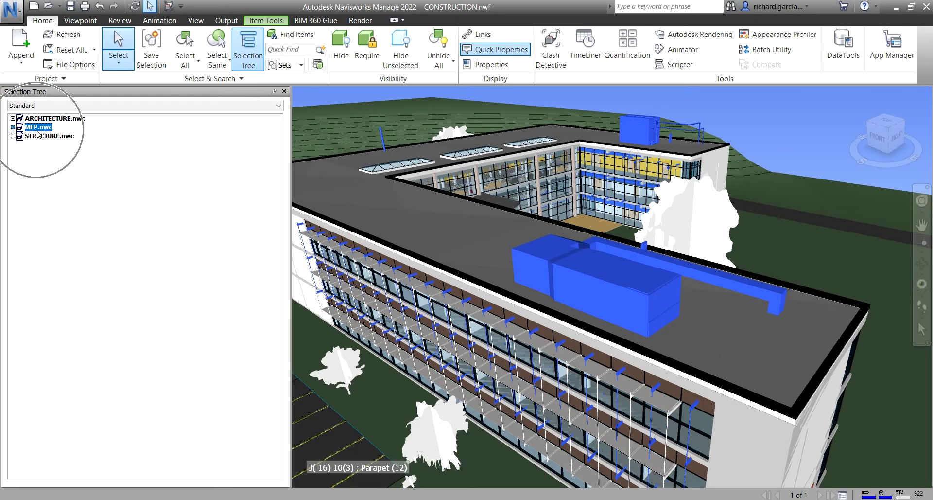
Select the whole structure file by picking a foundation pile underneath the building
scroll(484, 228, down, 3)
shift+middle_drag(586, 292, 611, 322)
scroll(611, 322, down, 1)
scroll(612, 323, up, 6)
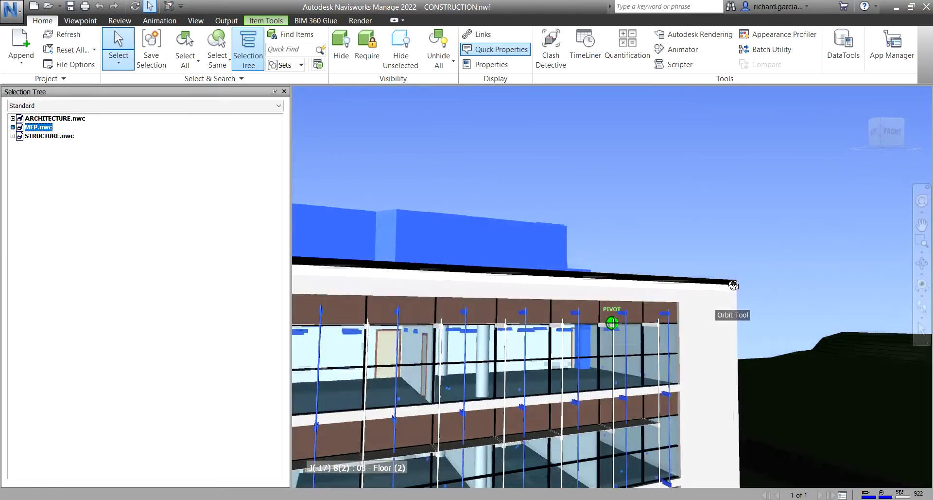
shift+middle_drag(735, 266, 587, 245)
scroll(599, 223, up, 3)
scroll(616, 264, down, 4)
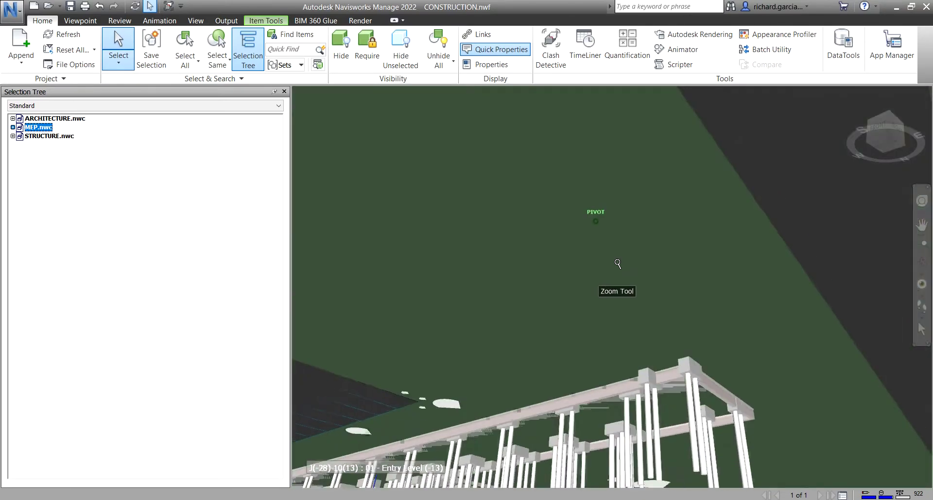
scroll(625, 343, up, 4)
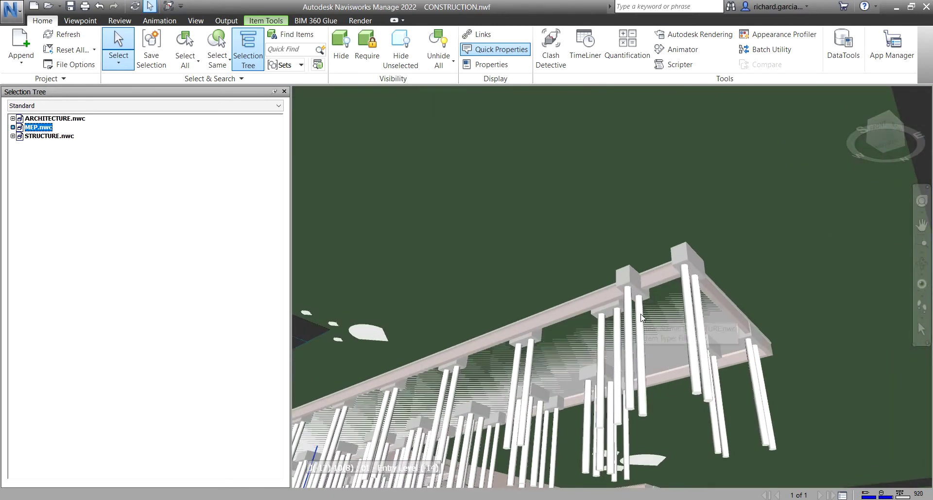
mouse_move(641, 317)
key(ctrl)
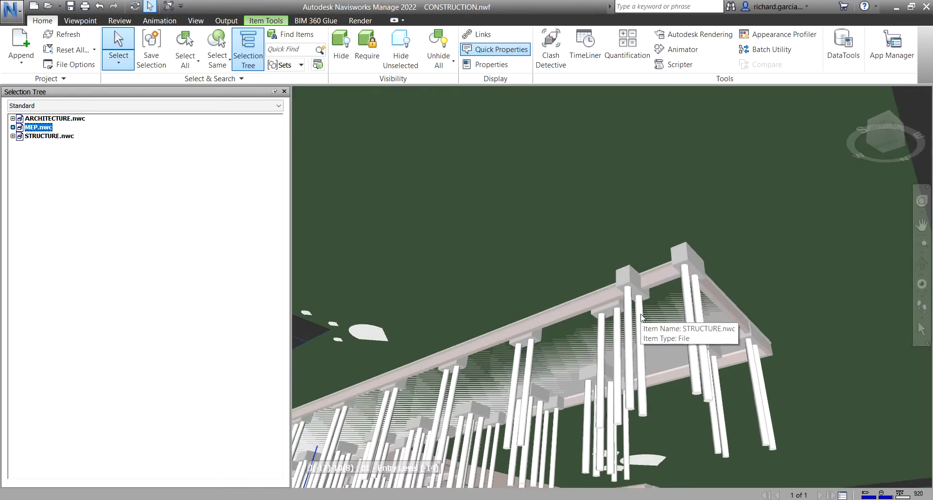
key(ctrl)
click(641, 317)
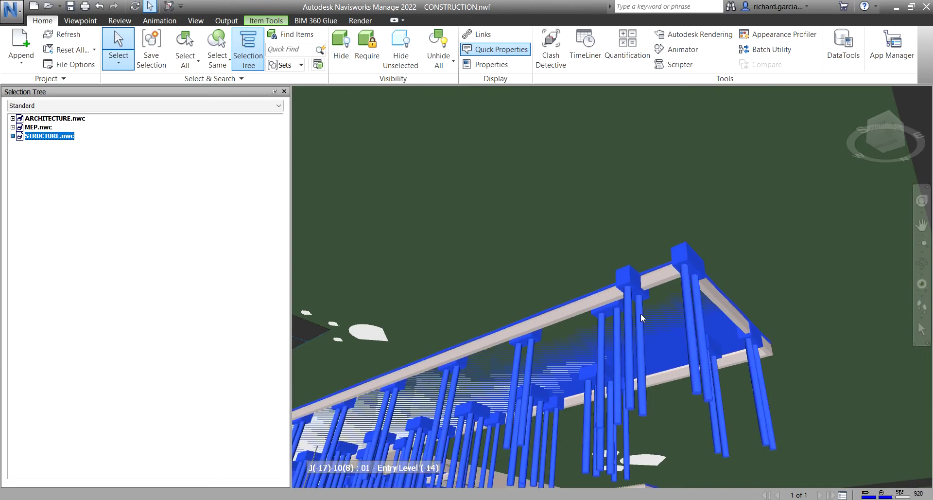
Examine the extent of the selected structure from below, return to an overview of the building from above, and clear the selection
scroll(641, 315, down, 2)
scroll(641, 315, down, 1)
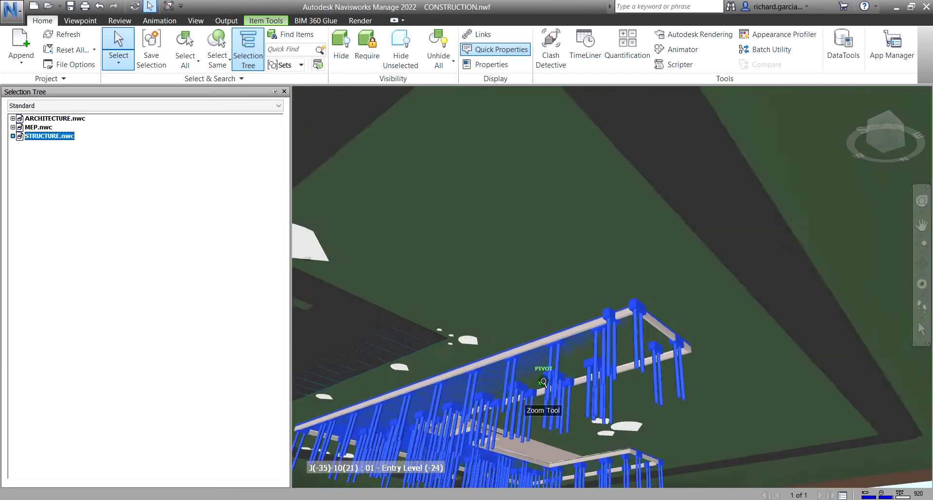
scroll(527, 395, down, 1)
shift+middle_drag(527, 395, 524, 386)
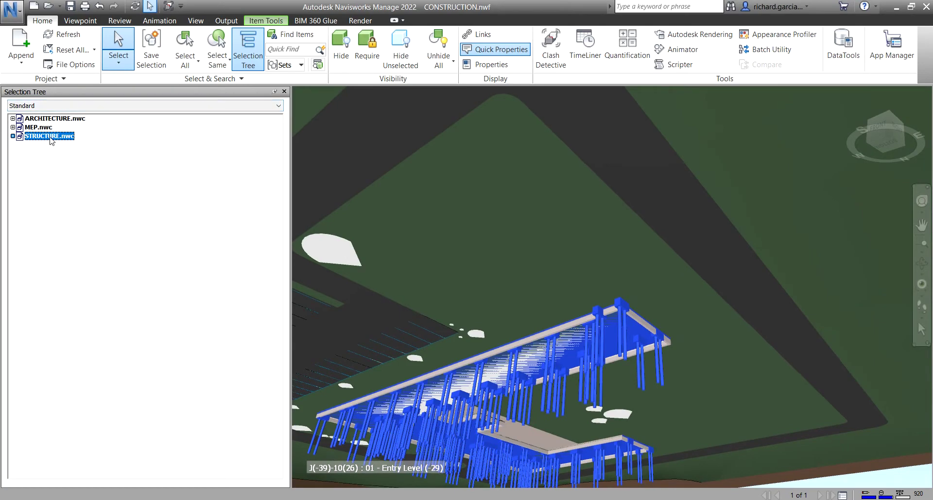
key(ctrl)
scroll(558, 292, down, 2)
shift+middle_drag(559, 293, 560, 357)
middle_drag(621, 269, 605, 444)
click(776, 129)
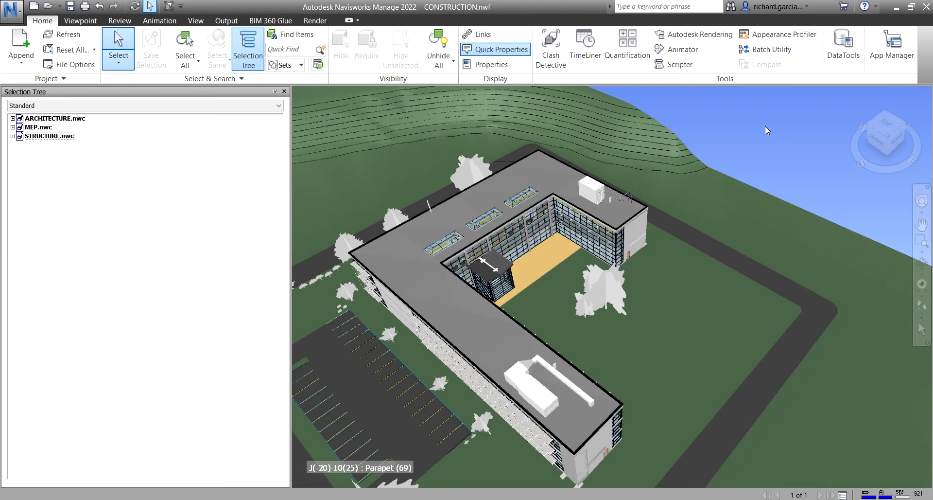
Set the selection resolution to Layer from the building's roof and clear the current selection
shift+middle_drag(662, 316, 675, 294)
middle_drag(610, 349, 656, 307)
scroll(517, 289, up, 3)
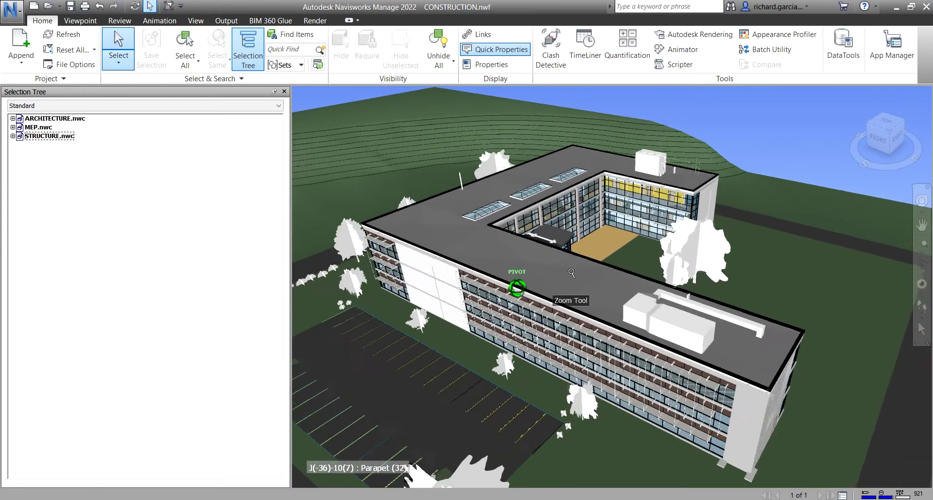
scroll(571, 273, up, 4)
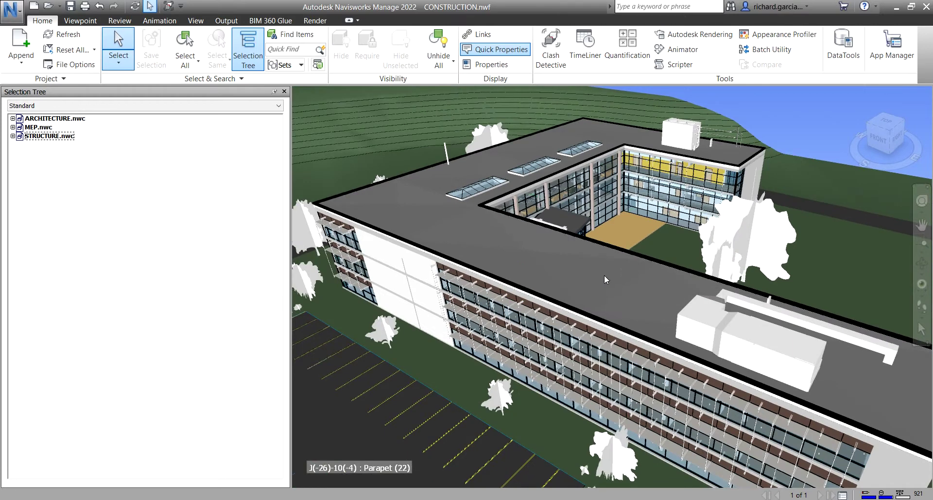
click(604, 275)
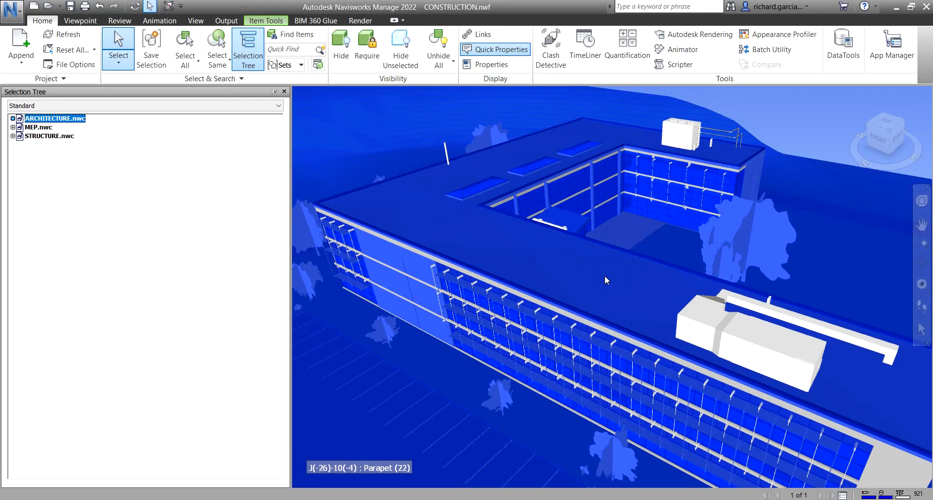
right_click(605, 275)
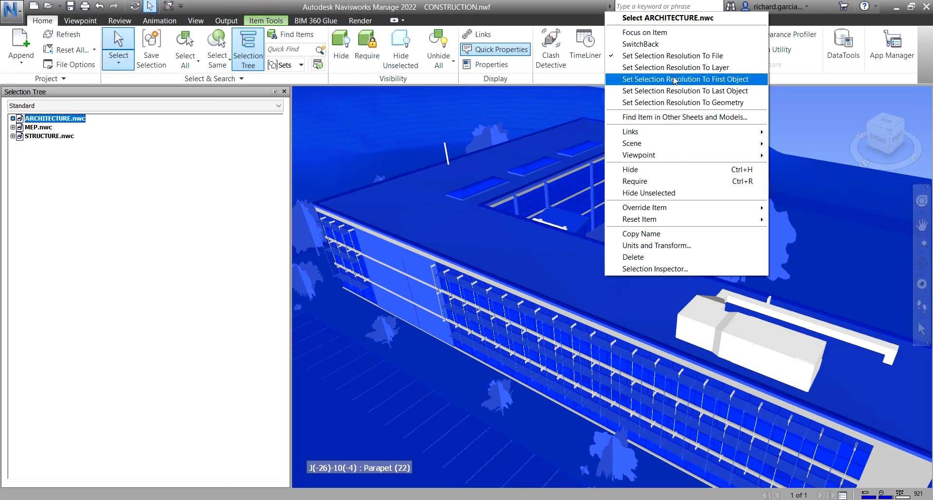
click(672, 48)
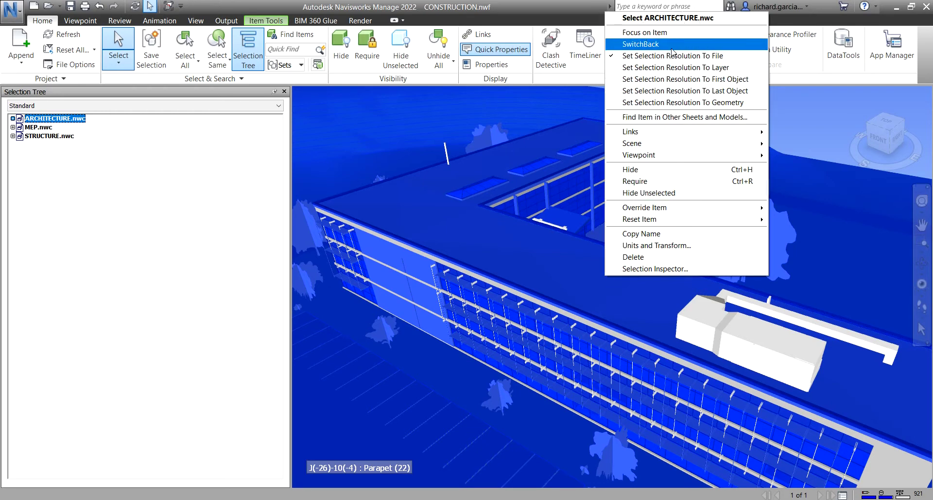
click(691, 59)
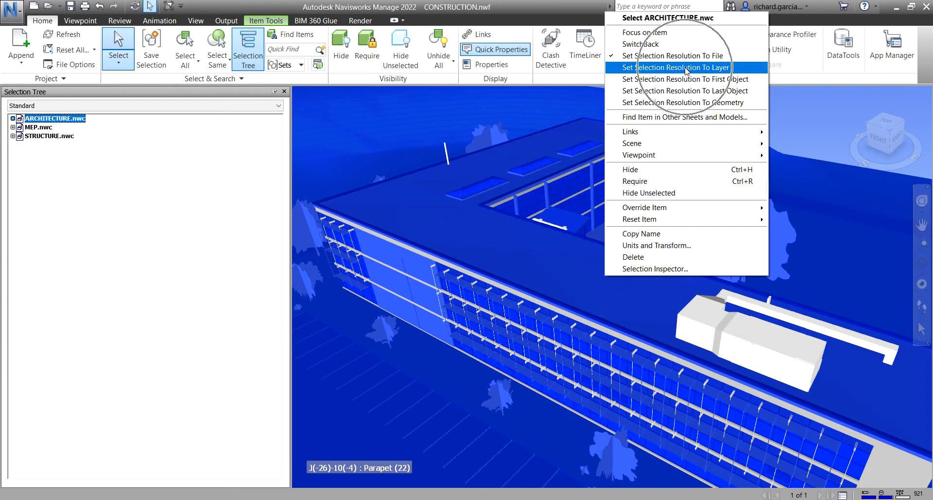
click(686, 68)
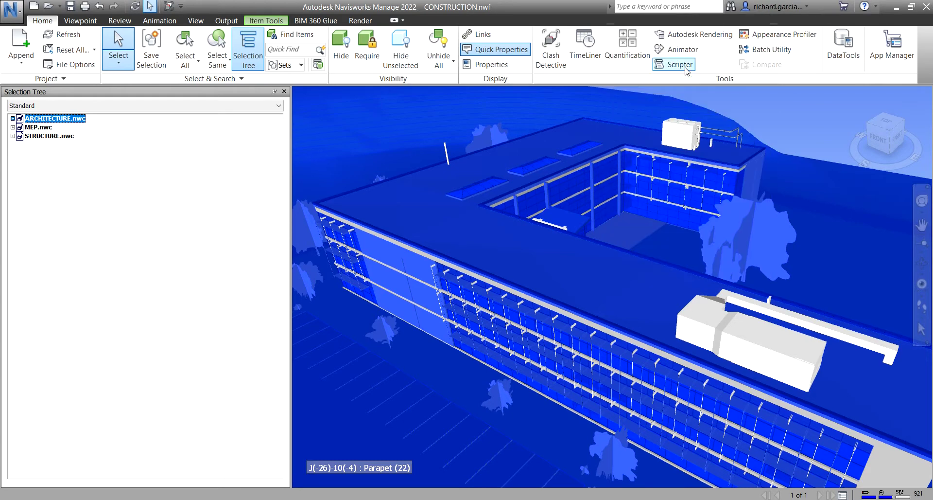
click(786, 109)
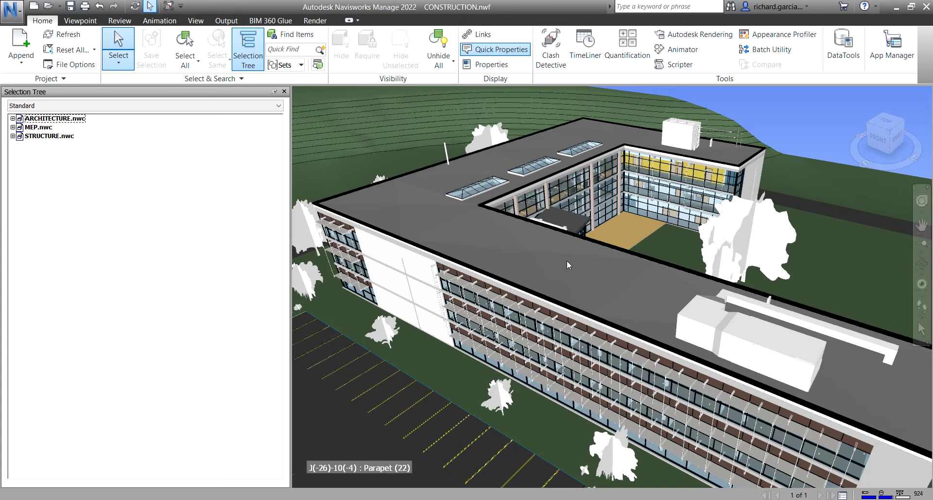
Select the Roof Level of the MEP model by picking the large rooftop mechanical unit
scroll(843, 364, up, 1)
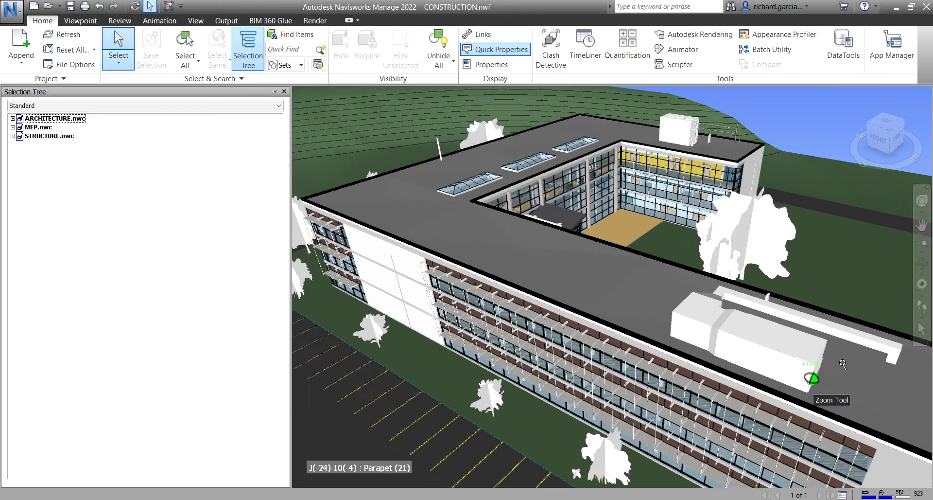
scroll(842, 364, up, 1)
click(820, 309)
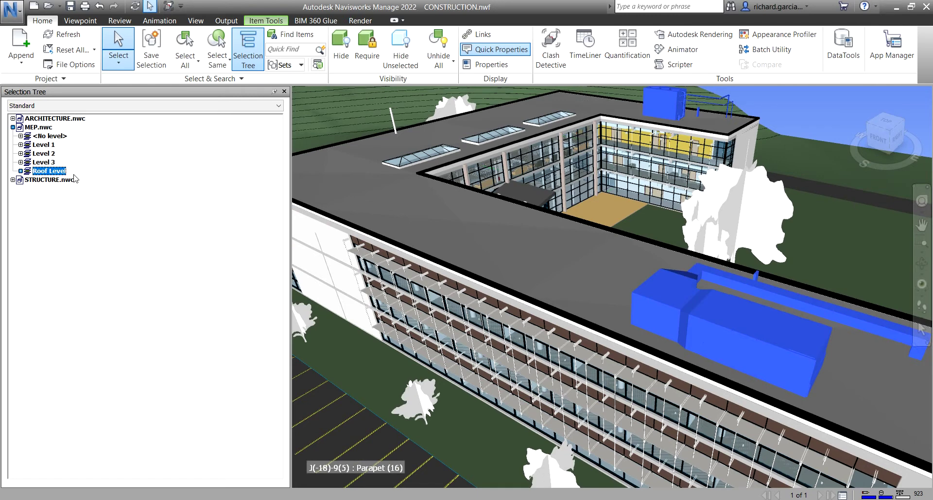
click(49, 171)
key(ctrl)
Select the Roof level of the architecture model by picking the roof surface
click(531, 241)
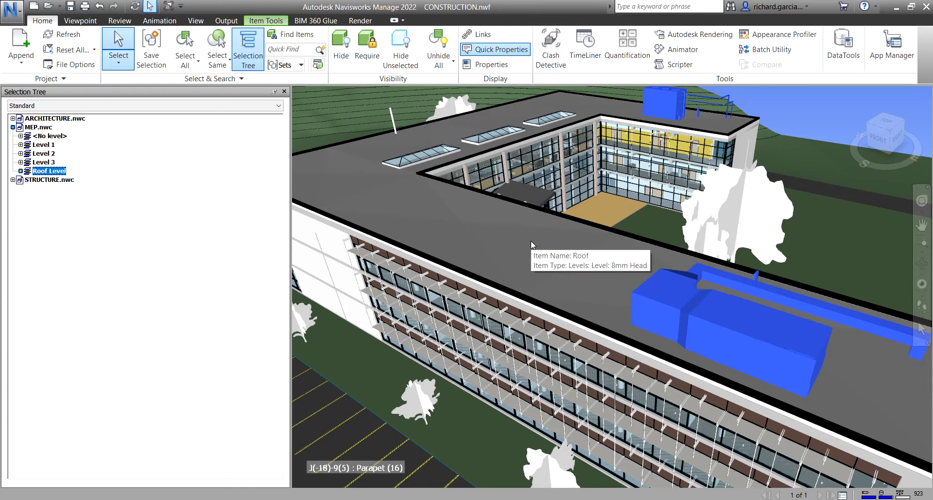
click(531, 240)
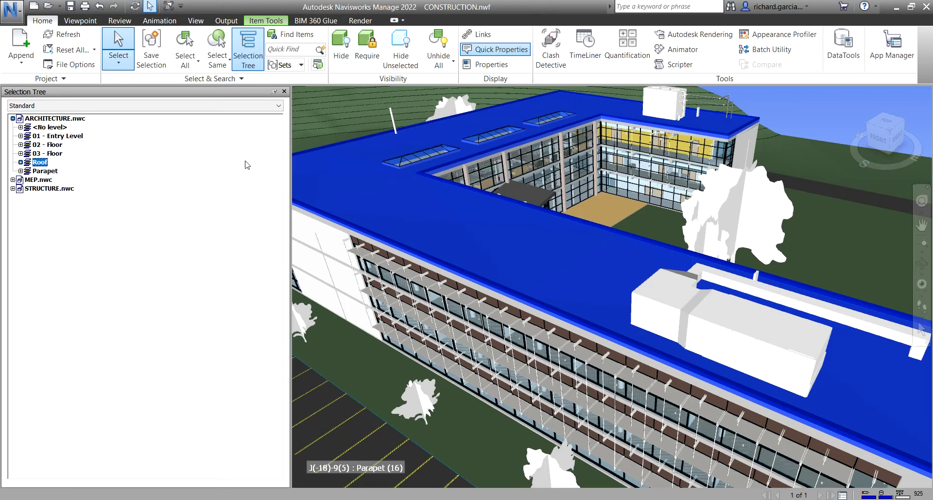
Select the 01 - Entry Level of the structure model by picking a foundation pile cap from beneath the building
click(37, 164)
scroll(558, 294, down, 3)
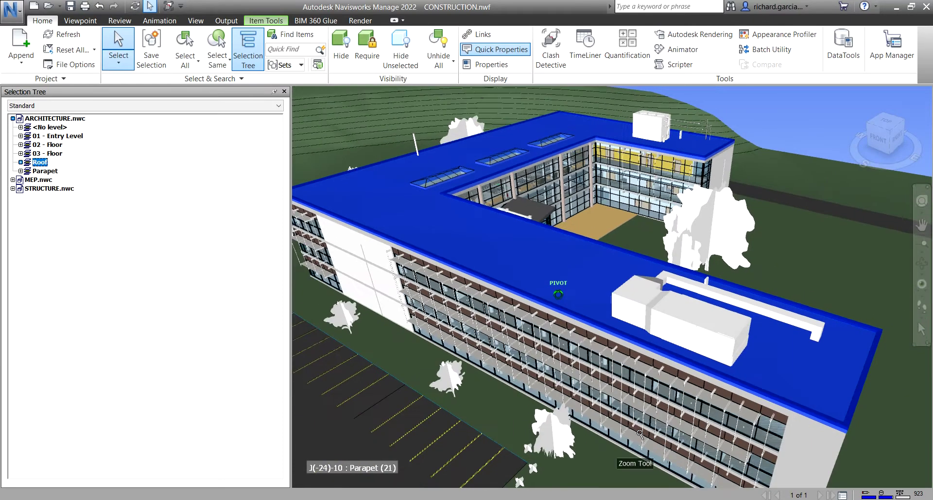
shift+middle_drag(635, 348, 646, 180)
middle_drag(679, 336, 677, 290)
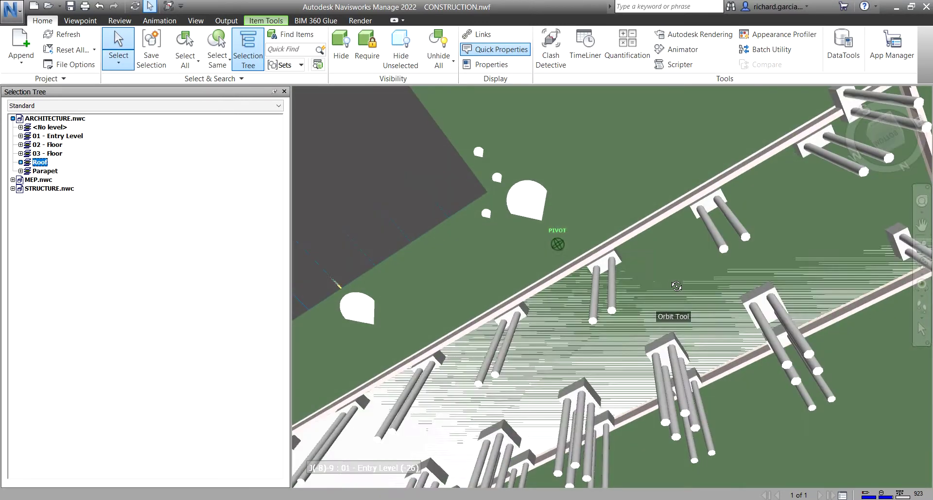
middle_drag(691, 357, 684, 257)
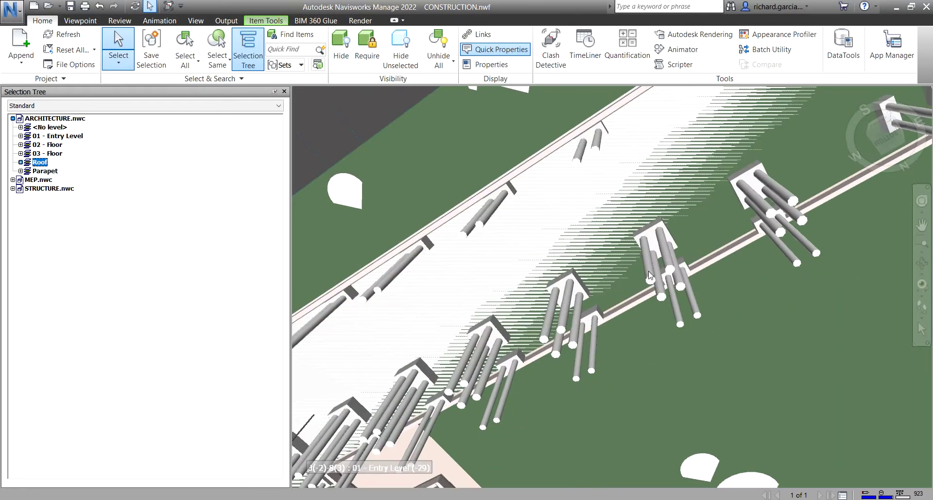
click(662, 244)
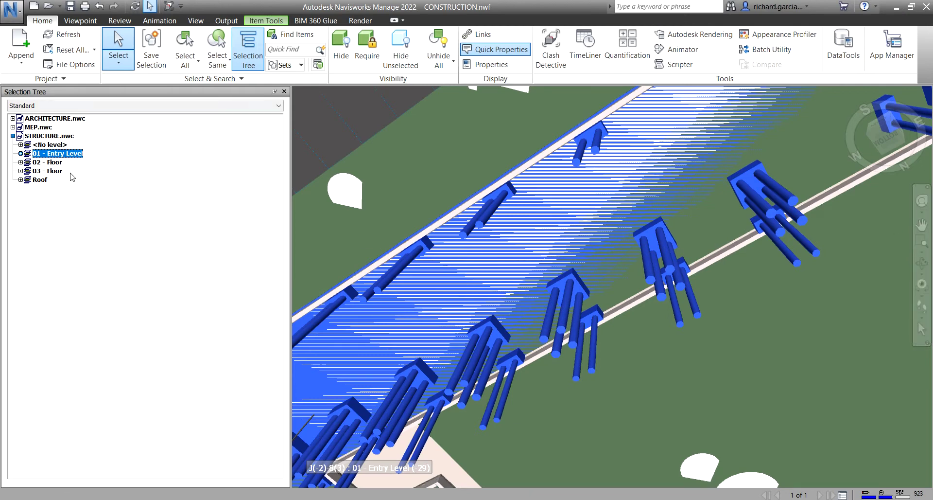
click(56, 154)
Set the selection resolution to First Object from the large rooftop mechanical unit and clear the selection
key(ctrl)
shift+middle_drag(478, 223, 514, 356)
middle_drag(543, 165, 524, 385)
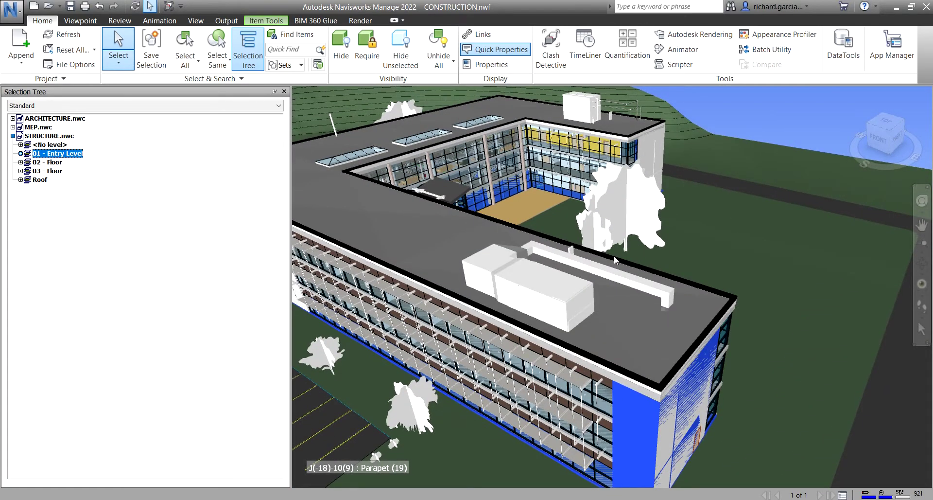
click(547, 281)
right_click(547, 281)
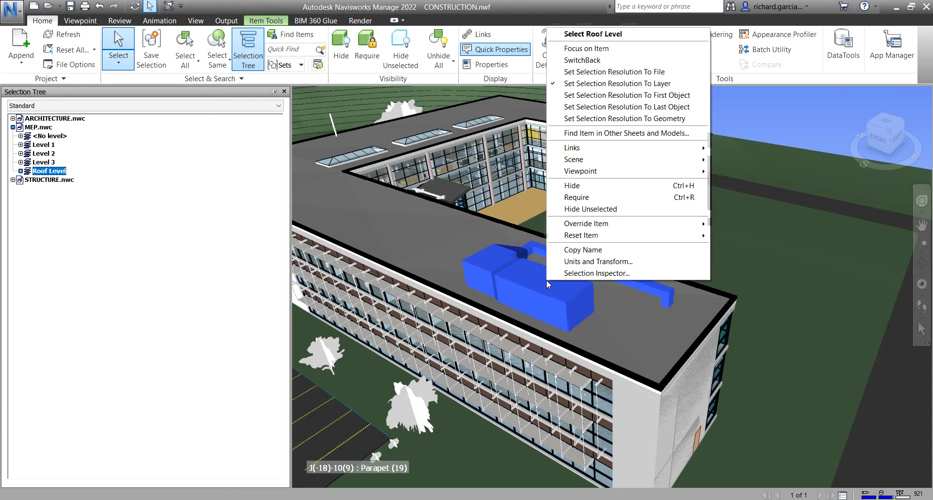
click(661, 95)
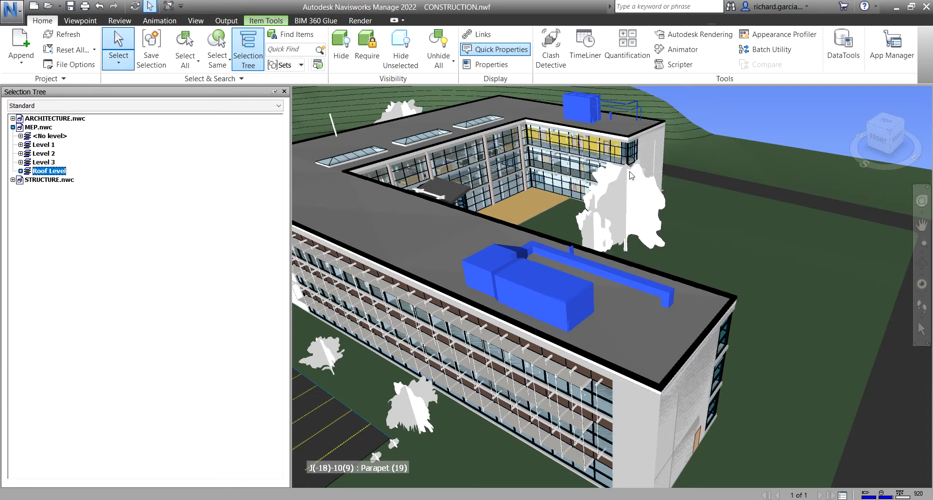
key(Escape)
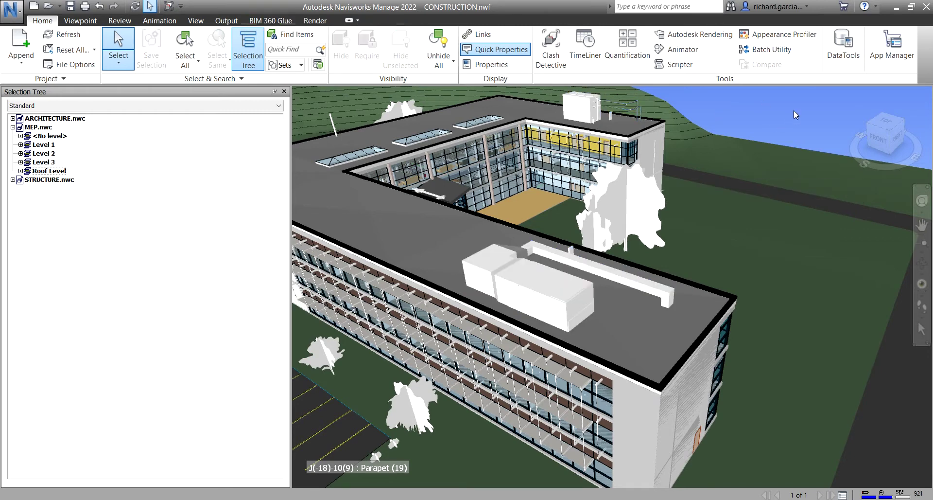
Select the M_Outdoor AHU - Horizontal object by picking the large rooftop mechanical unit, and check the active selection resolution
click(552, 281)
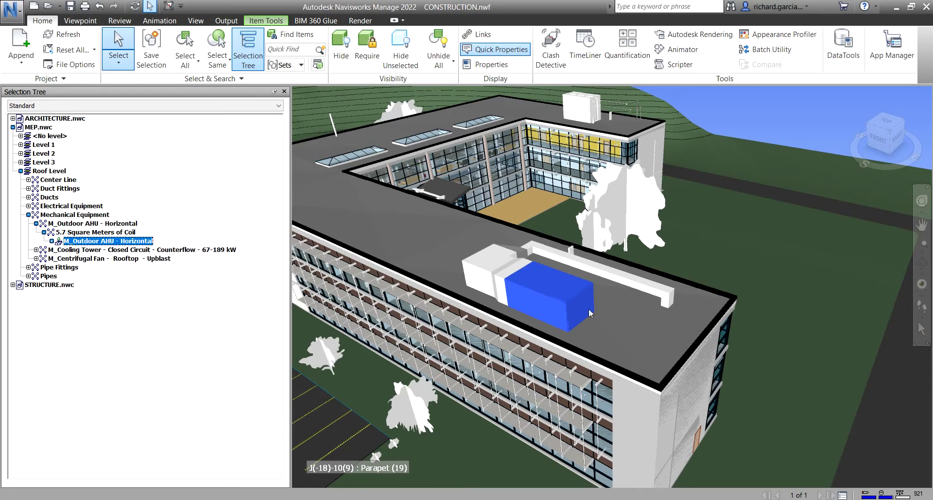
right_click(549, 291)
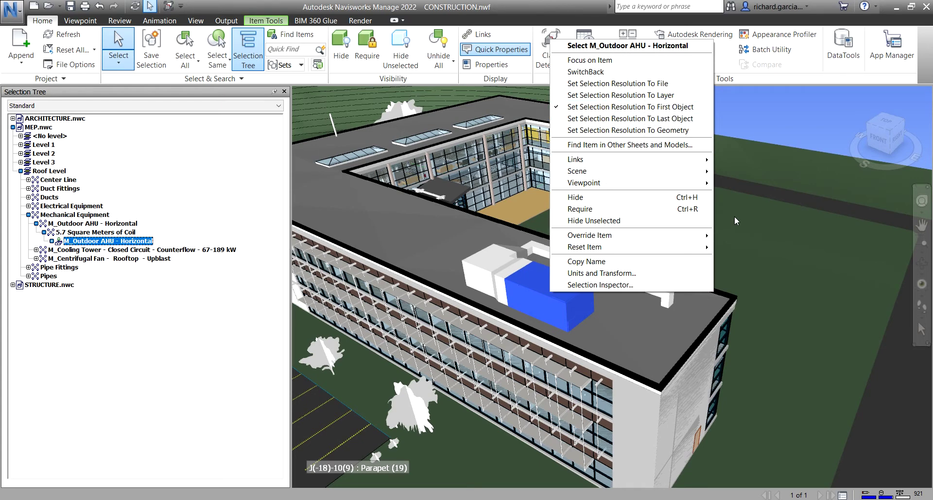
click(786, 114)
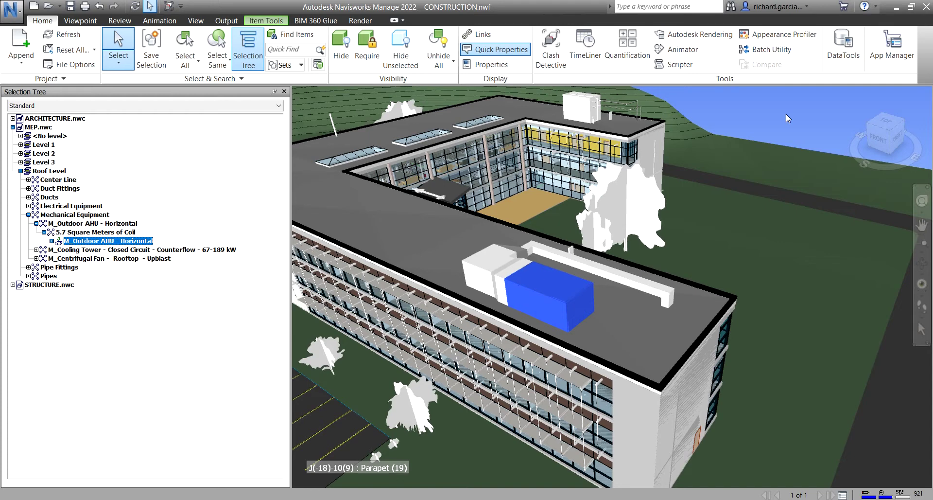
Set the selection resolution to Last Object from the rooftop air-handling unit and clear the selection
right_click(564, 283)
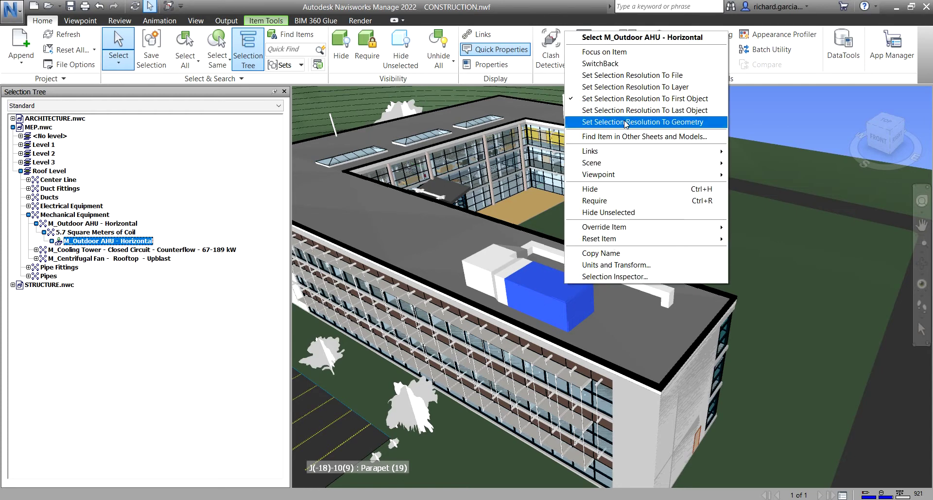
key(ctrl)
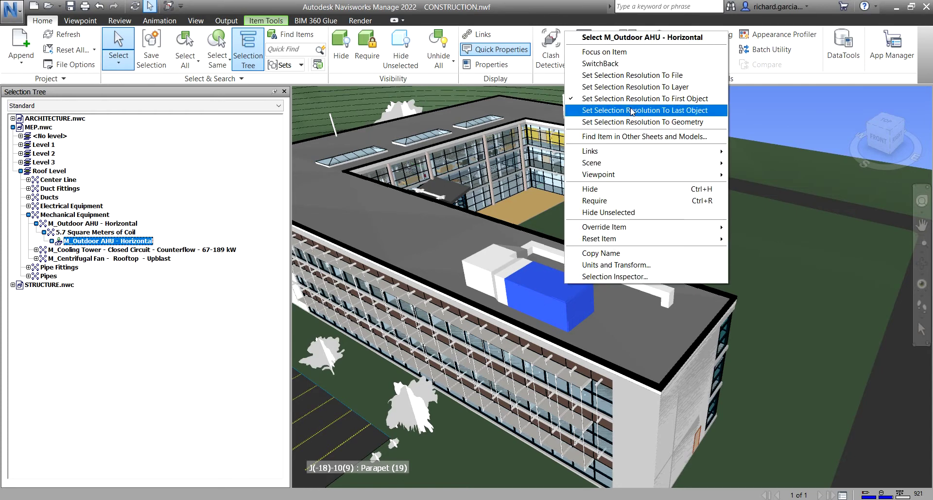
key(Escape)
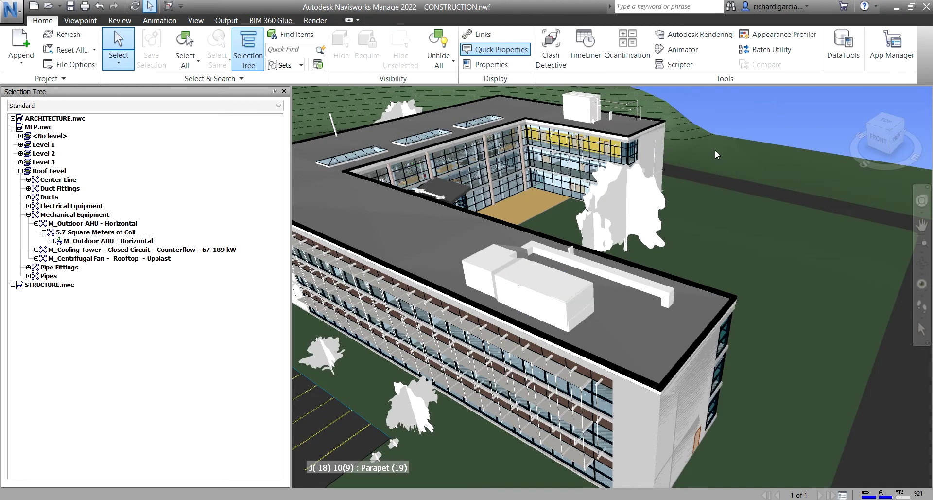
Select the 5.7 Square Meters of Coil item by picking the rooftop air-handling unit, and clear the selection
click(552, 282)
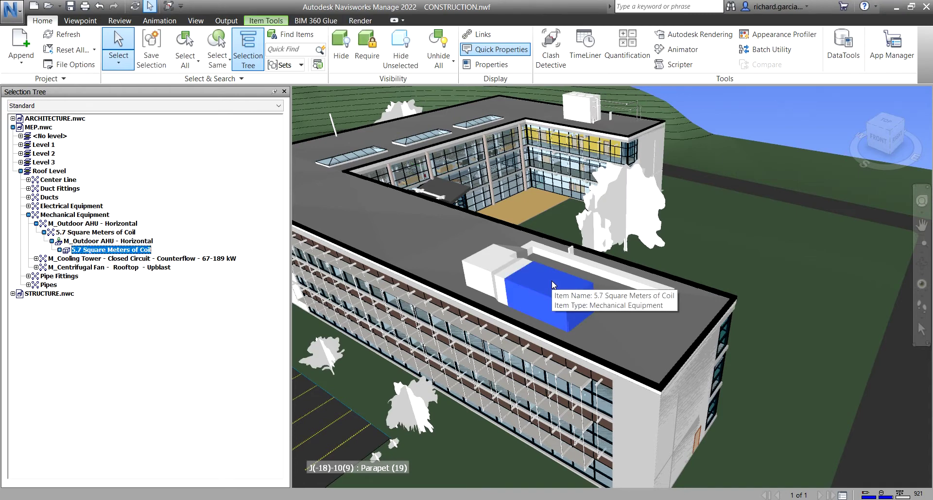
click(128, 252)
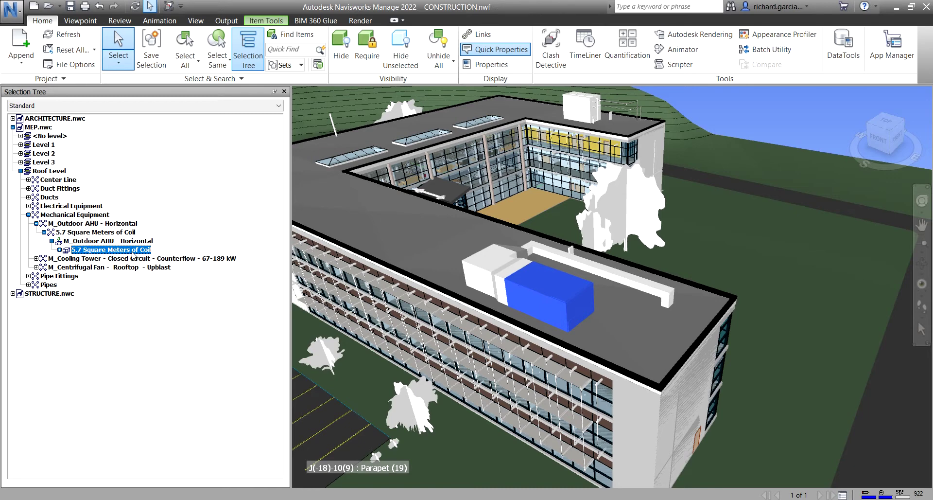
key(Escape)
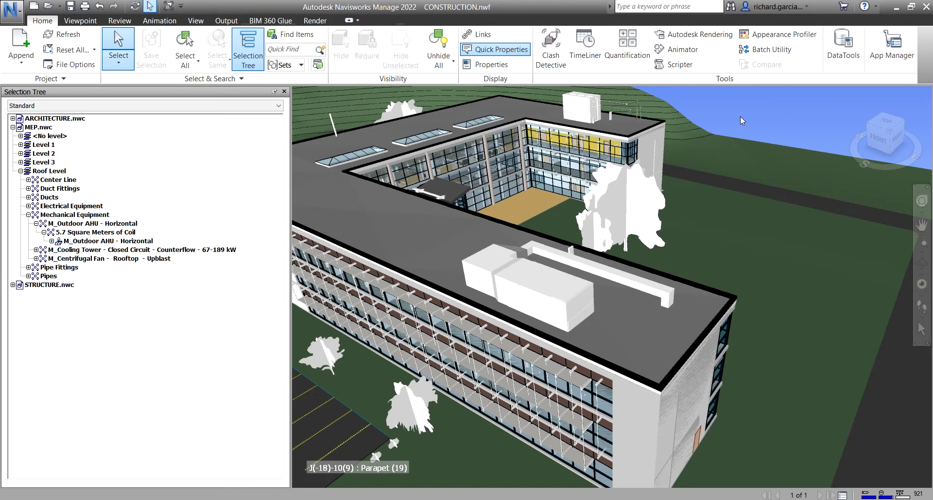
Set the selection resolution to Geometry from the rooftop air-handling unit and clear the selection
click(532, 277)
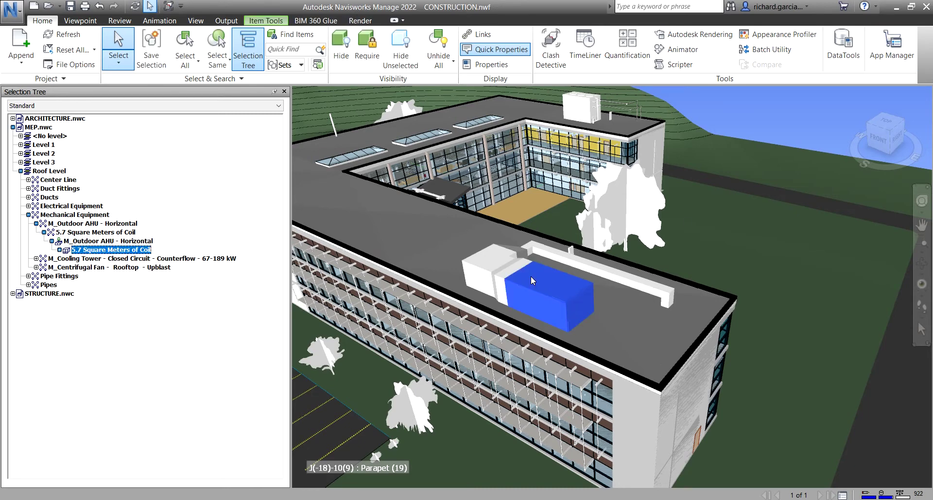
right_click(530, 275)
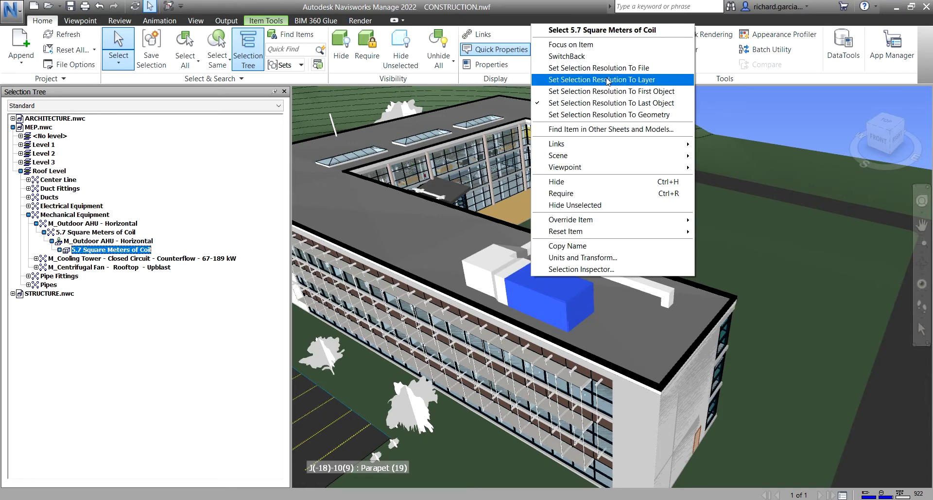
click(607, 115)
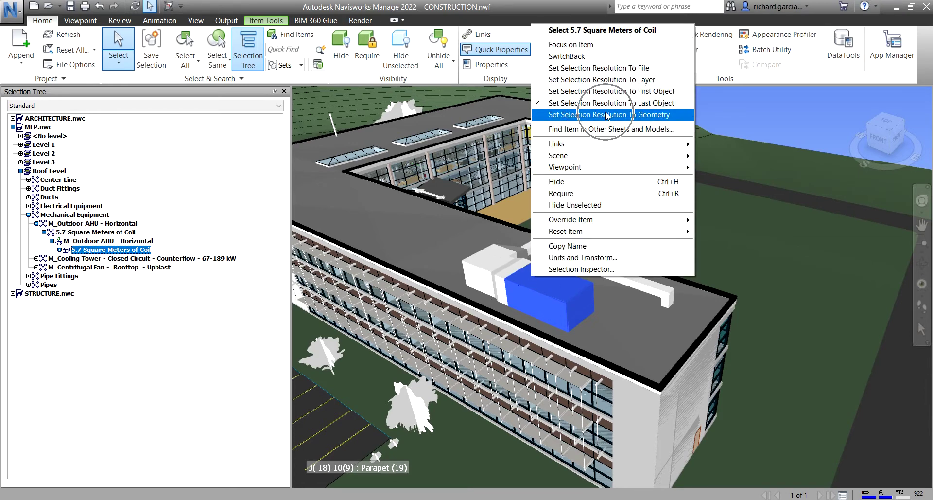
click(798, 110)
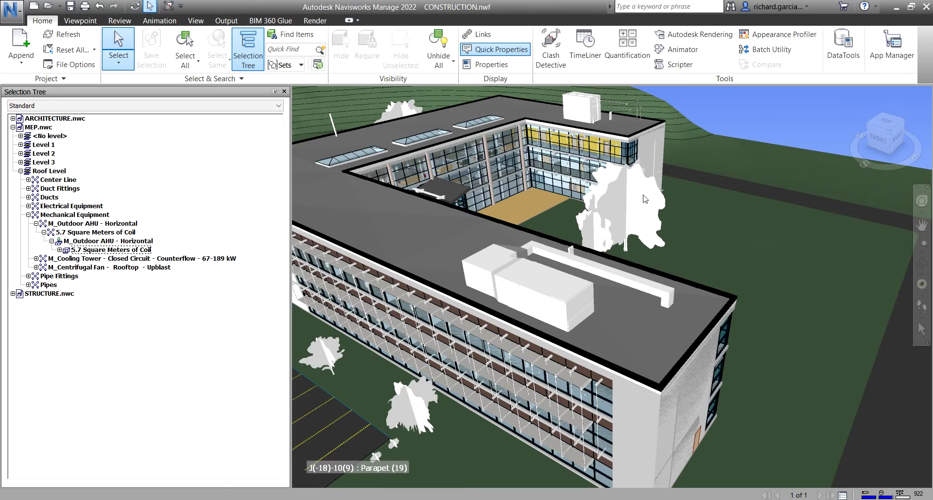
Select the Solid geometry of the cooling tower at the roof's far end, followed by the roof surface's Roofing - EPDM Membrane
shift+middle_drag(651, 190, 646, 366)
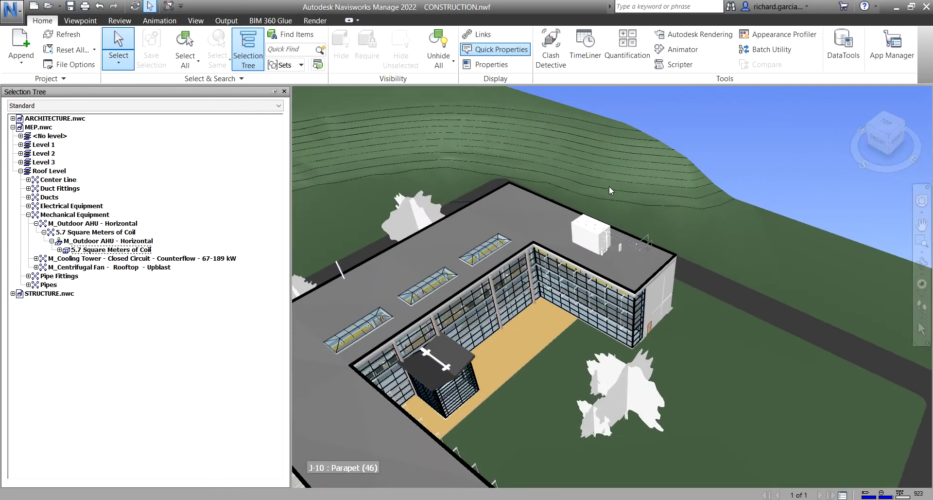
scroll(609, 186, up, 4)
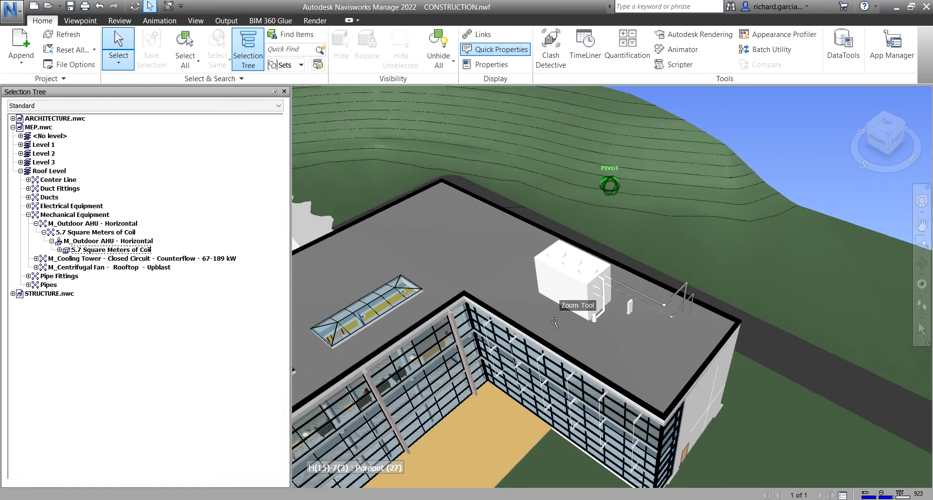
click(561, 284)
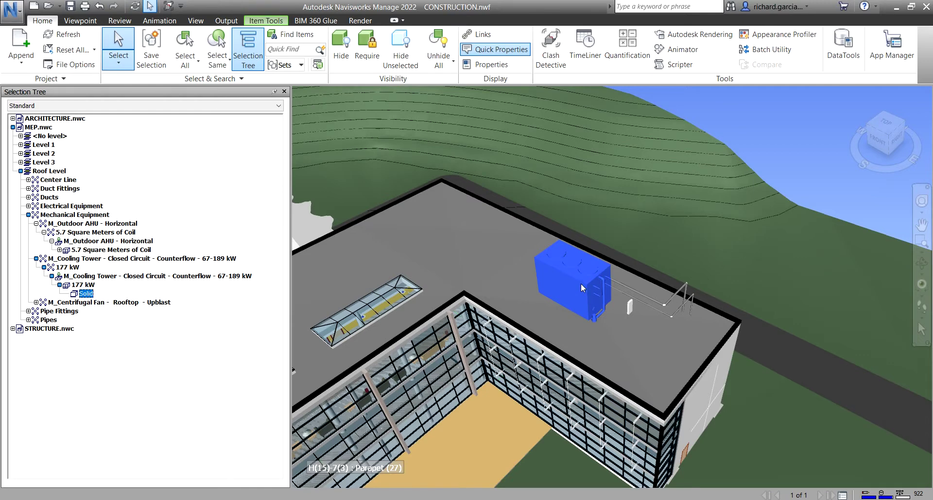
click(450, 234)
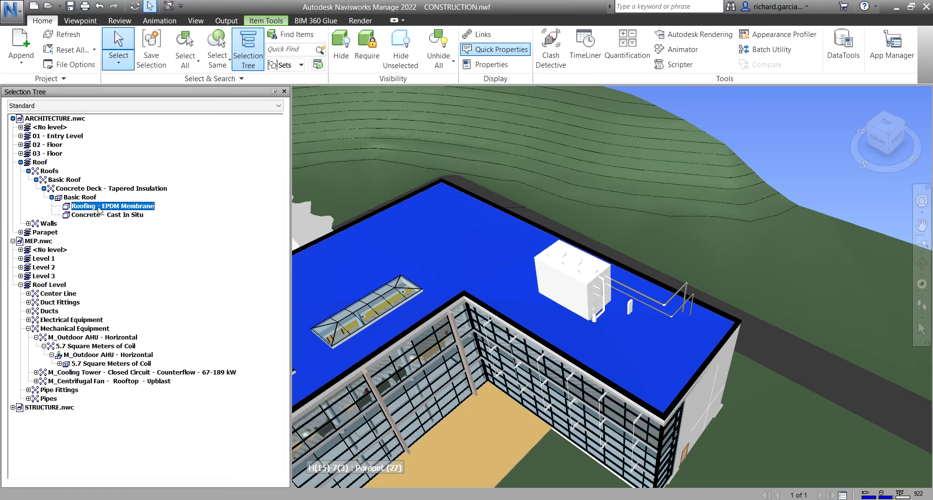
Select the Solid geometry of the tree behind the roof, followed by a single Glass pane in the middle skylight
key(ctrl)
middle_drag(452, 285, 662, 258)
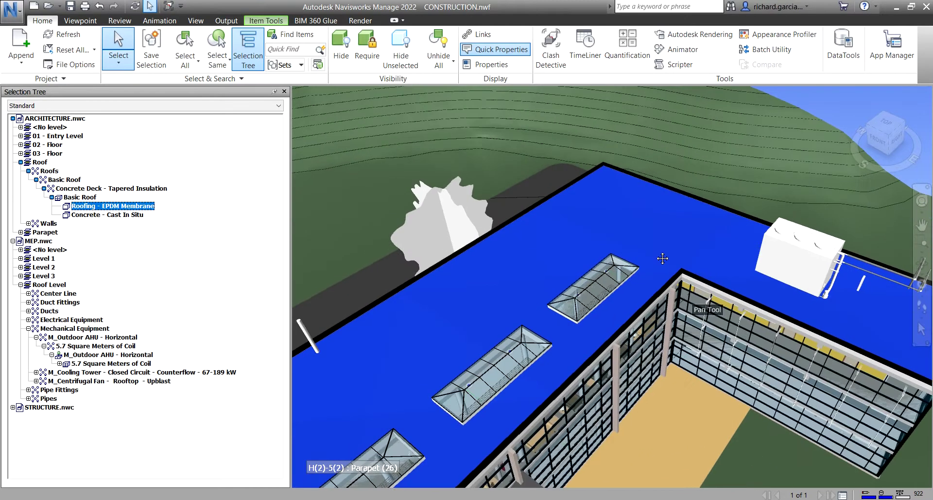
click(432, 198)
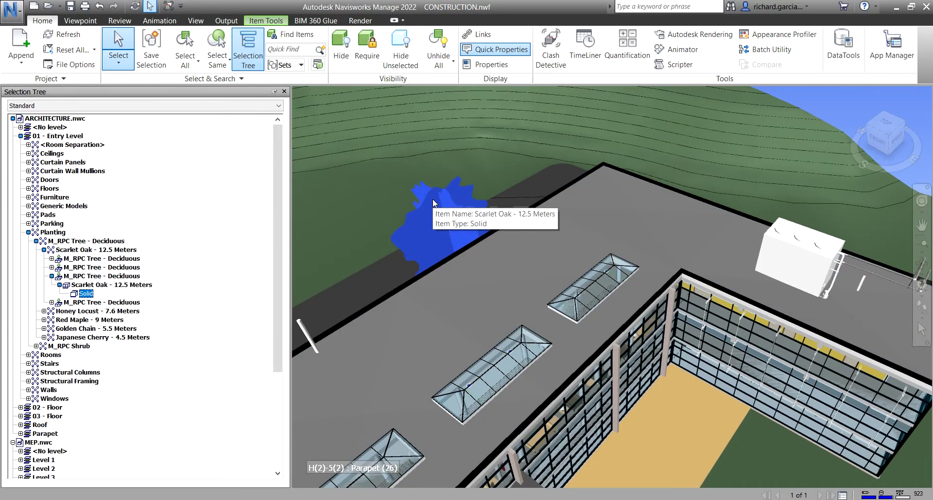
click(504, 363)
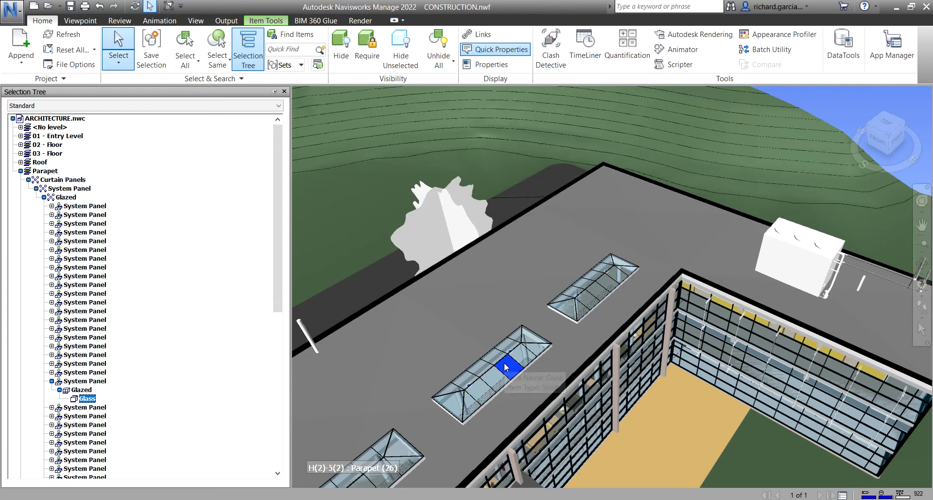
click(81, 399)
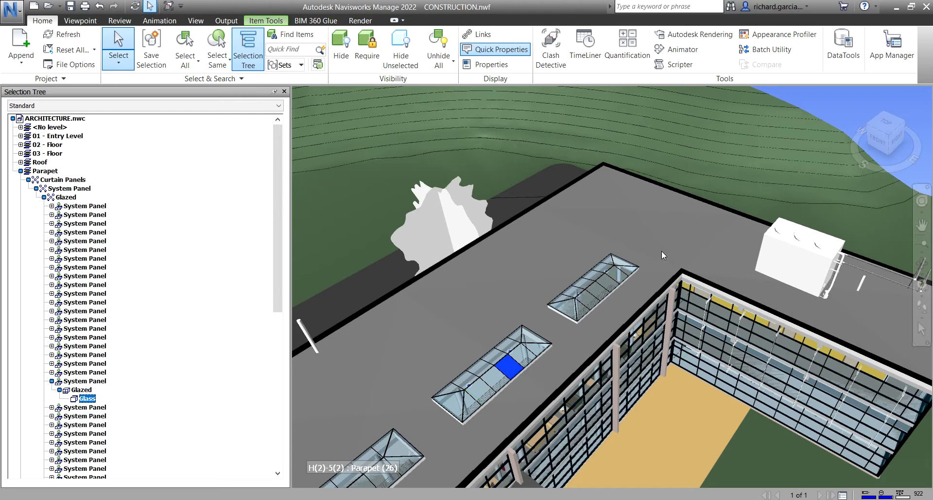
Set the selection resolution to First Object from the roof surface and select the whole cooling tower in the MEP model
right_click(627, 153)
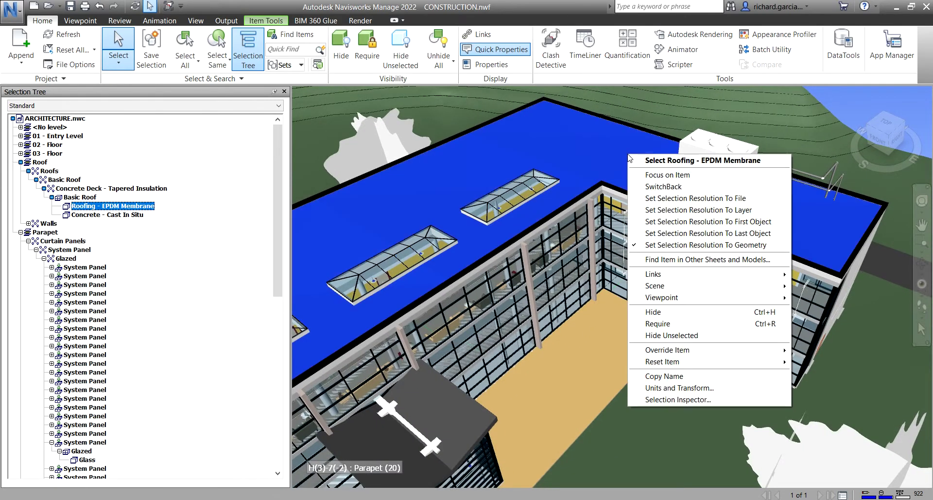
click(691, 222)
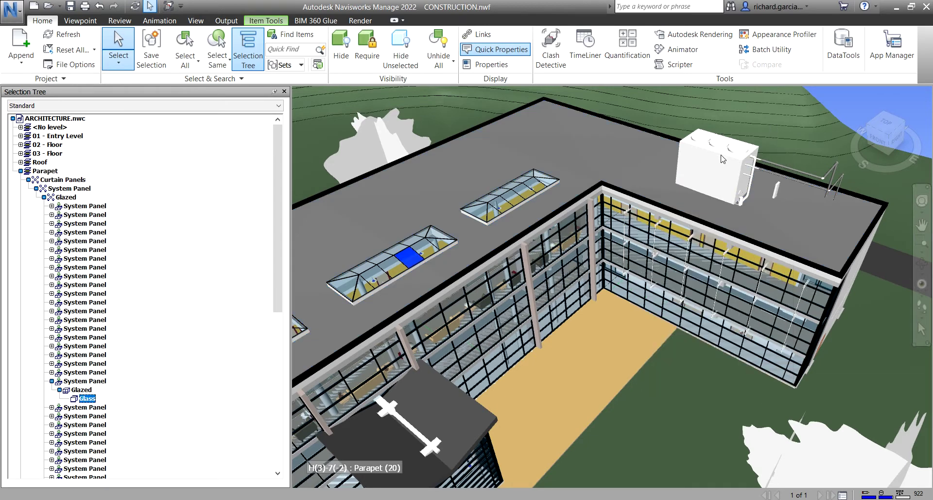
click(703, 168)
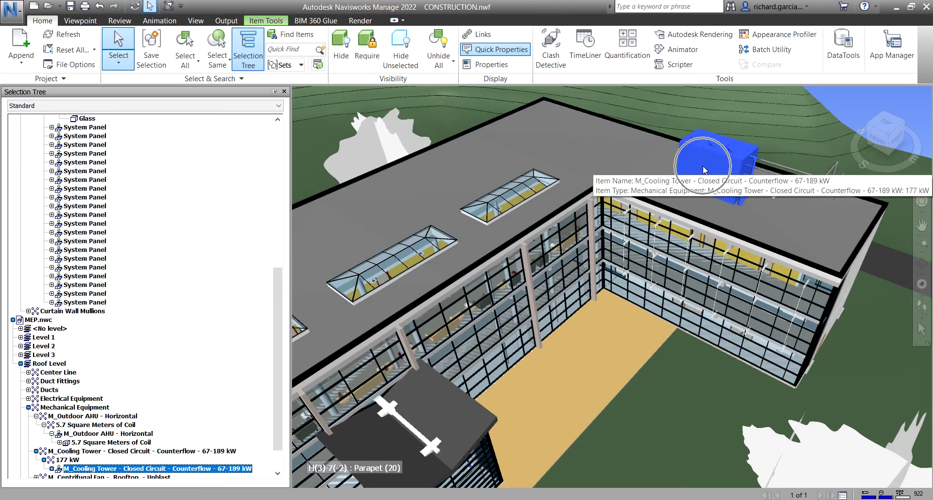
scroll(98, 460, down, 2)
click(112, 433)
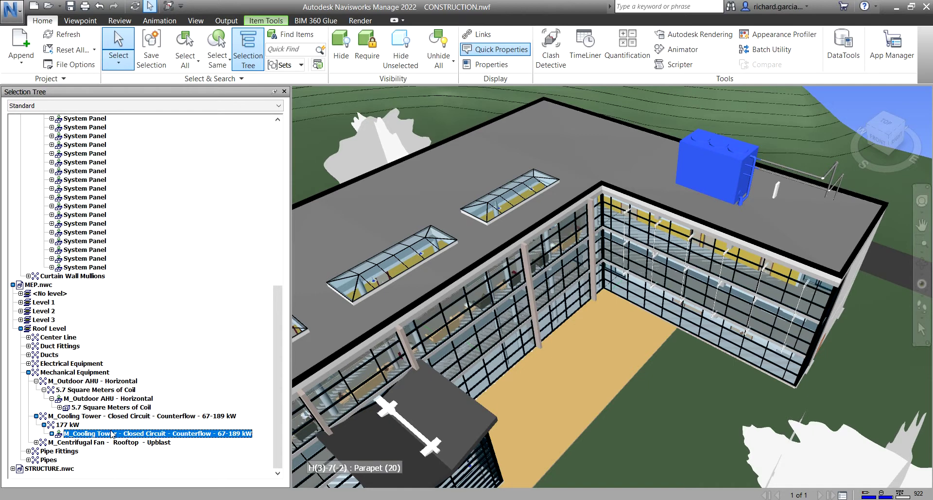
click(714, 171)
Select the Basic Roof of the main building, followed by the Scarlet Oak tree standing in the foreground
click(614, 157)
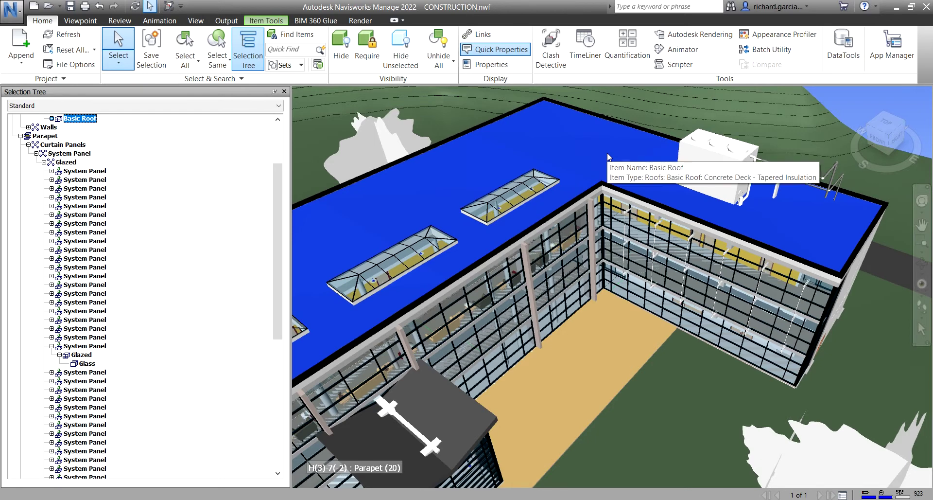
scroll(62, 185, up, 3)
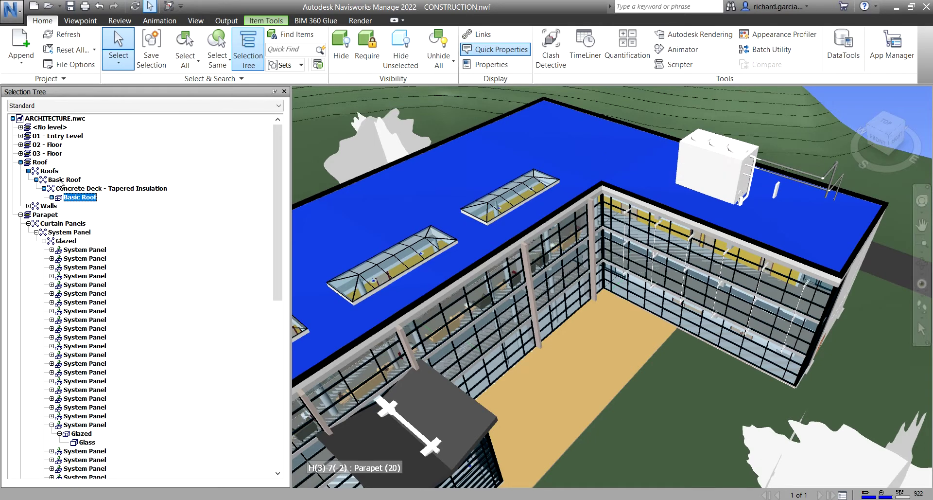
click(92, 196)
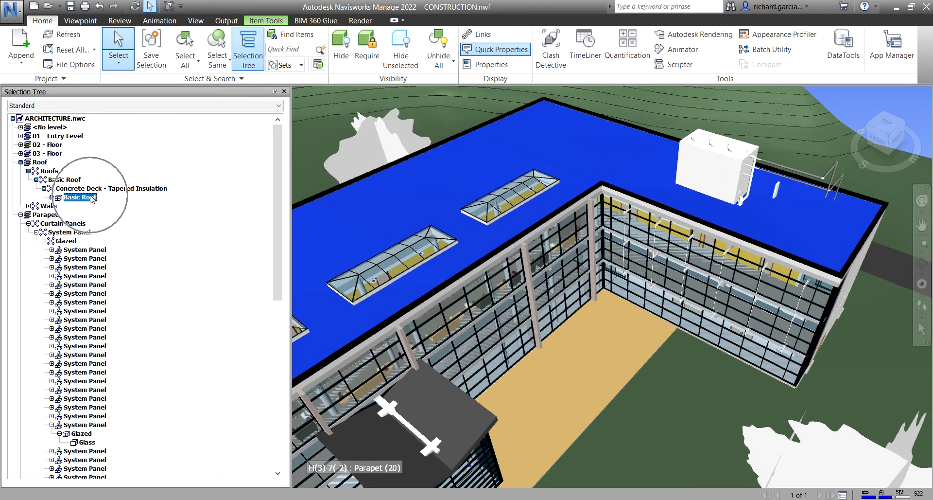
click(833, 440)
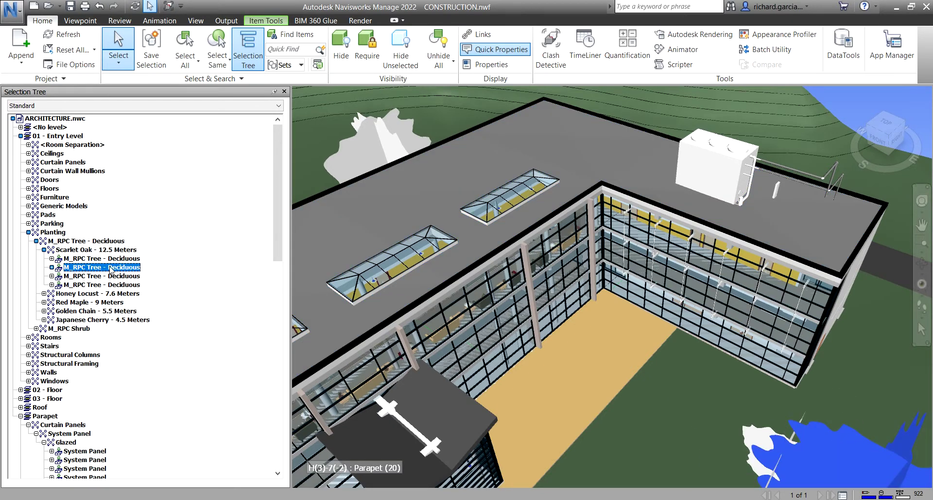
scroll(548, 240, down, 4)
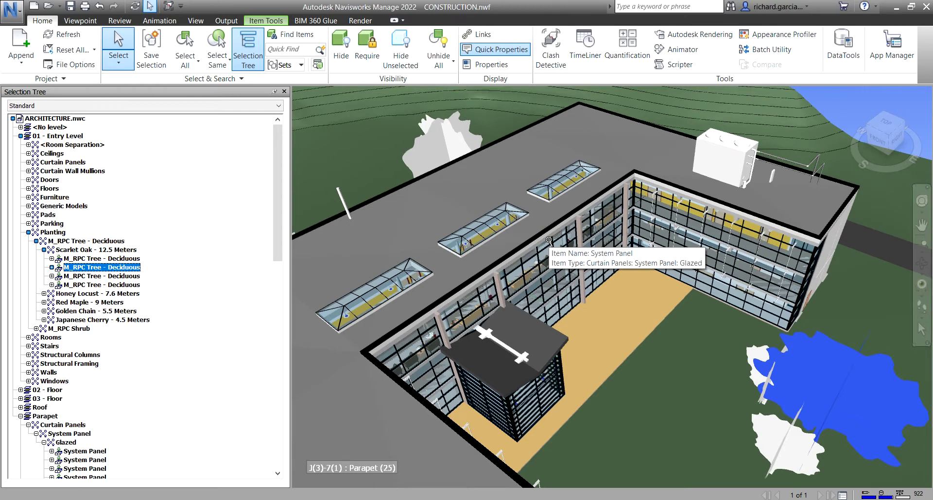
Reselect the main Basic Roof, reapply the First Object selection resolution, and clear the selection
click(611, 139)
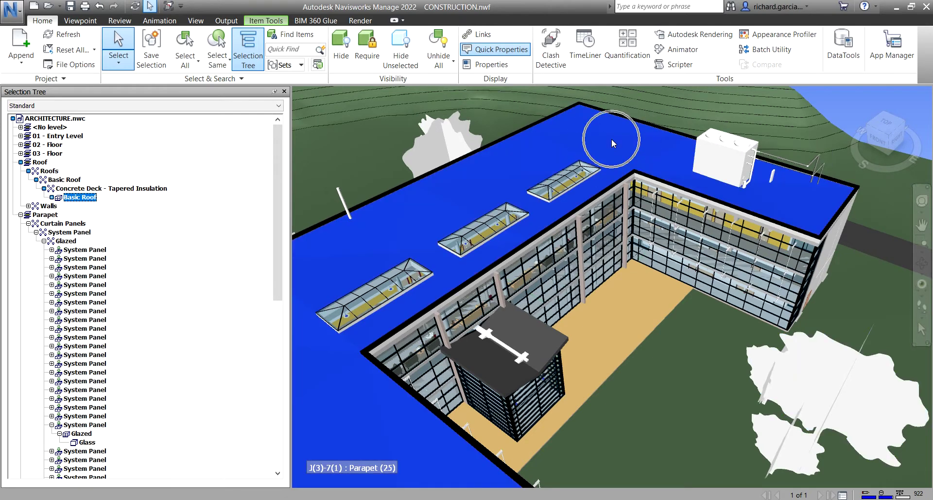
right_click(612, 139)
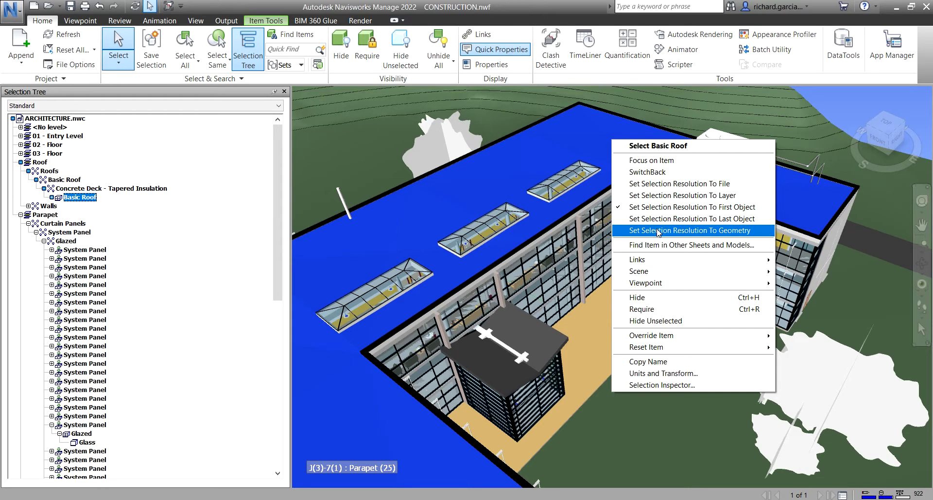
click(702, 208)
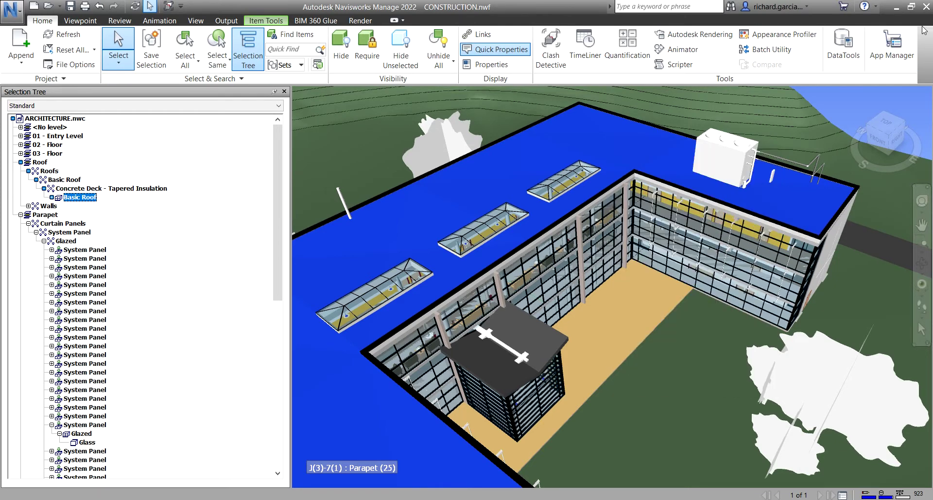
click(832, 110)
middle_drag(822, 130, 677, 151)
middle_drag(632, 232, 685, 216)
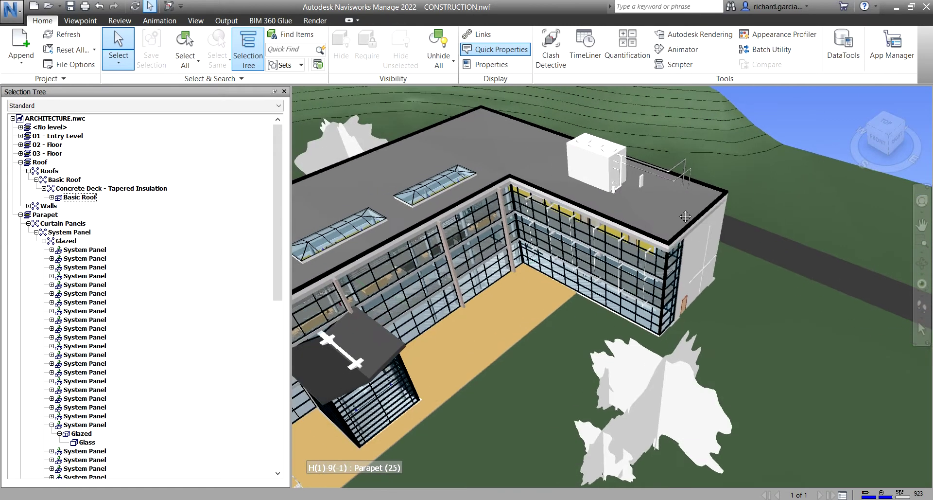
Select the main roof and set the selection resolution to Geometry from it
click(518, 152)
right_click(520, 153)
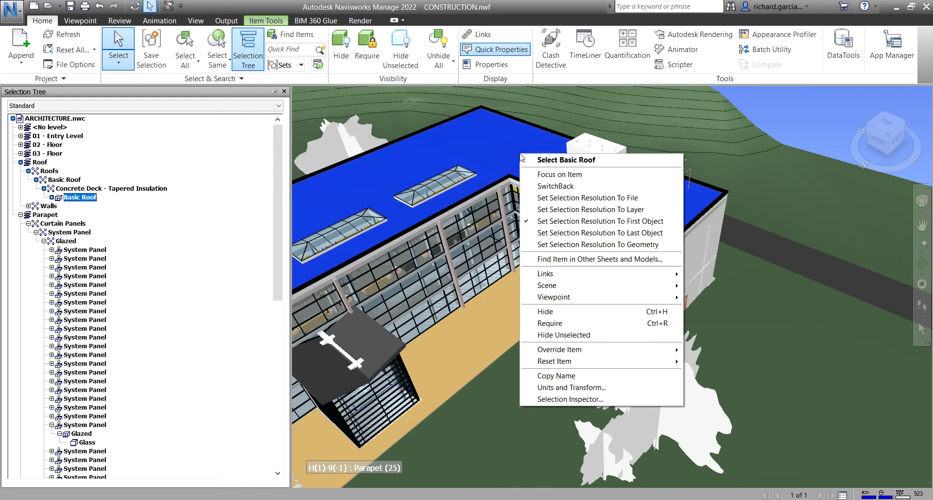
click(602, 243)
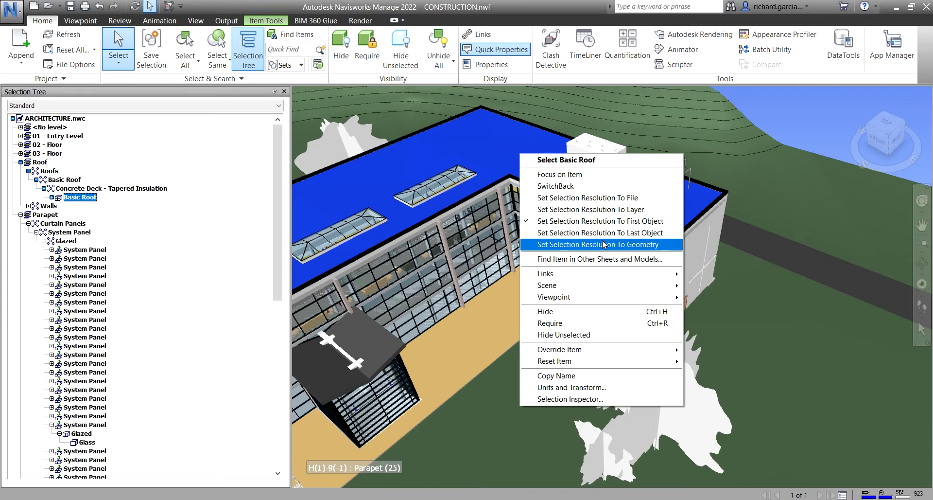
click(603, 244)
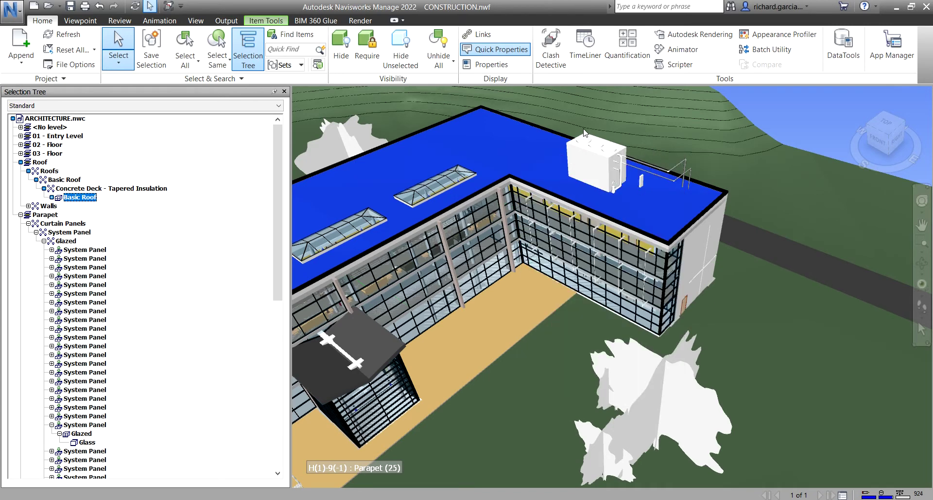
Select the Solid geometry of the cooling tower, followed by the Default Roof geometry of the small courtyard roof
click(587, 156)
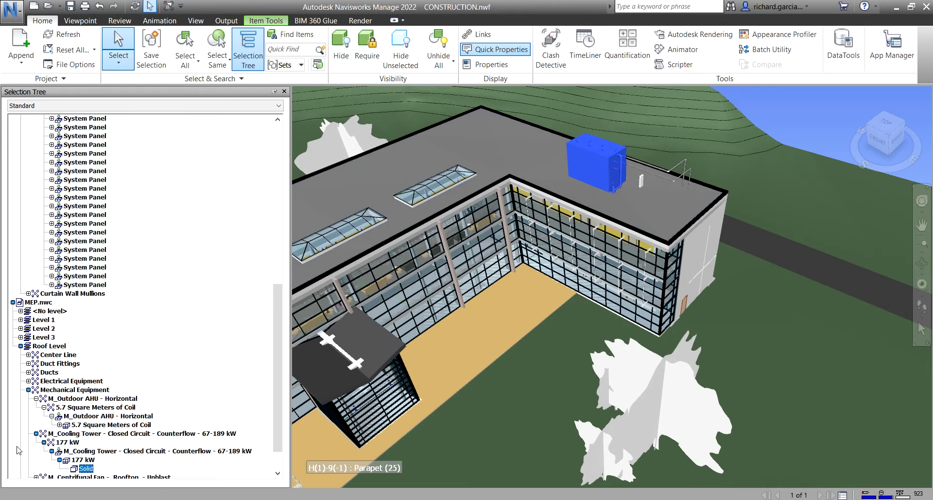
click(87, 469)
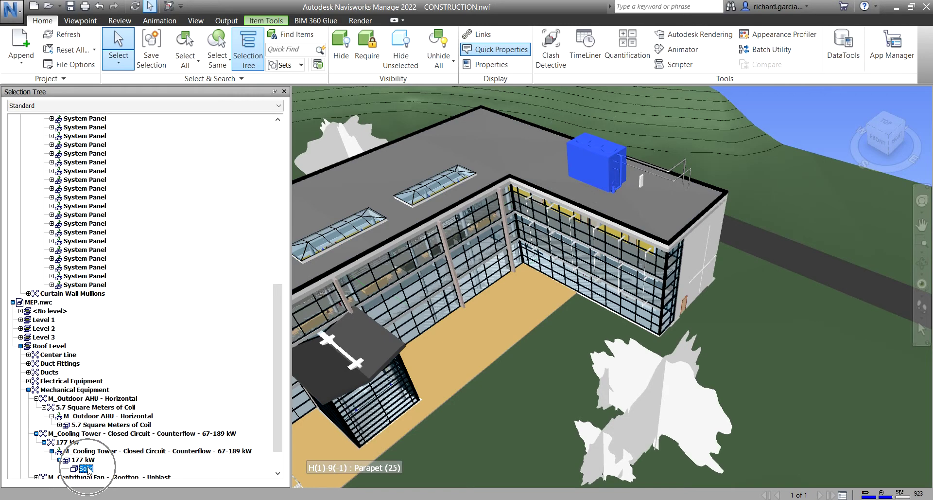
click(383, 331)
click(98, 121)
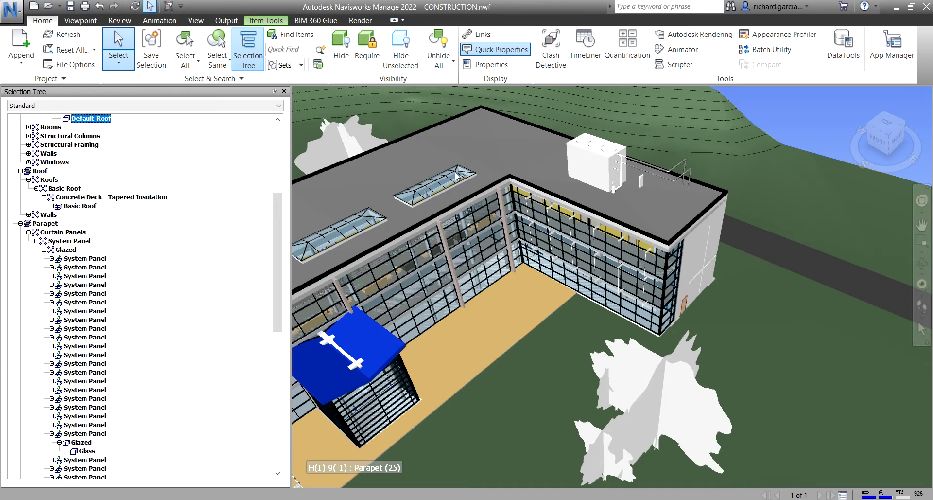
Select the Roofing - EPDM Membrane geometry of the main roof and clear the selection
click(448, 153)
click(102, 175)
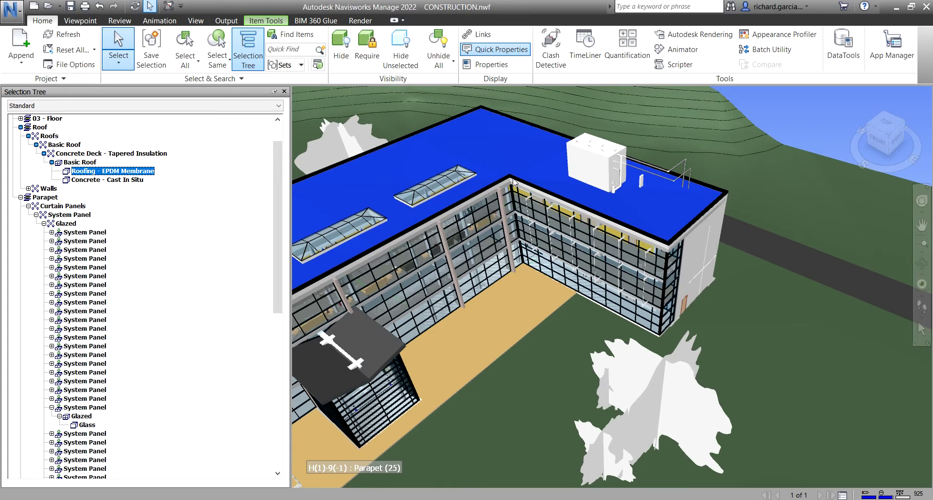
mouse_move(609, 226)
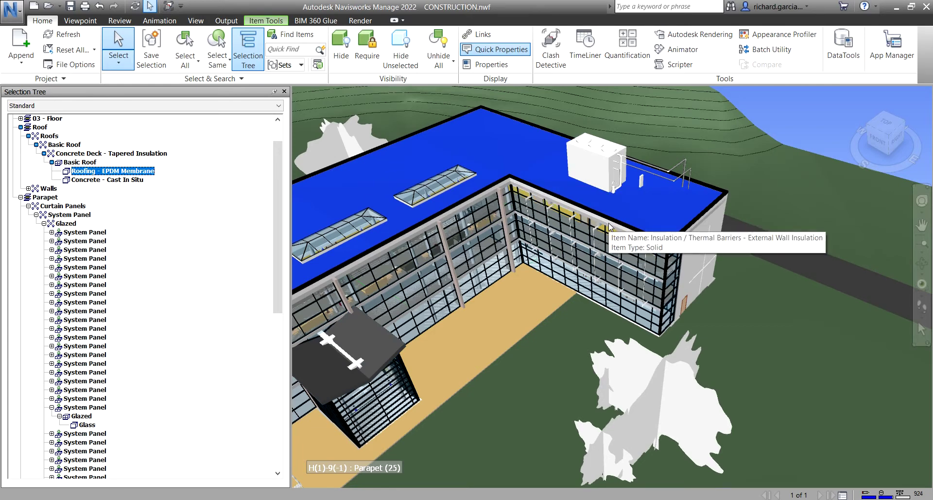
click(789, 115)
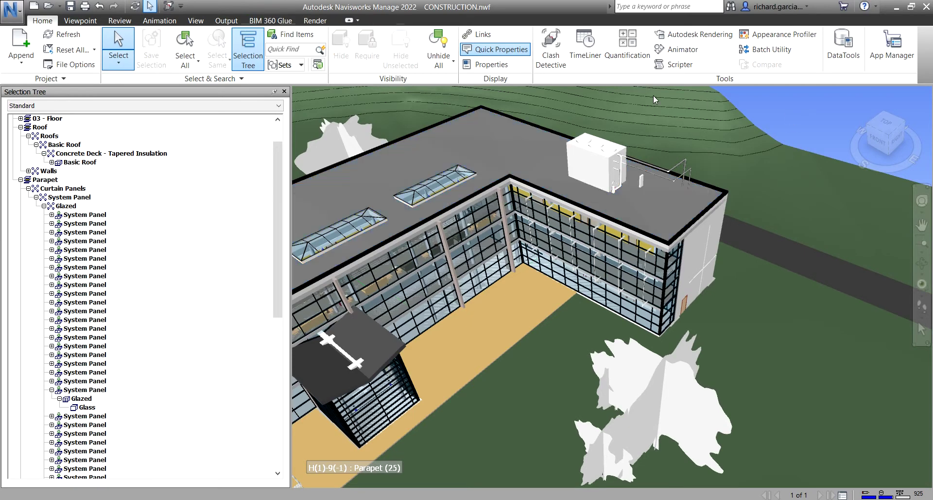
Switch the selection resolution from Geometry to First Object on the main roof and select the whole cooling tower
right_click(480, 137)
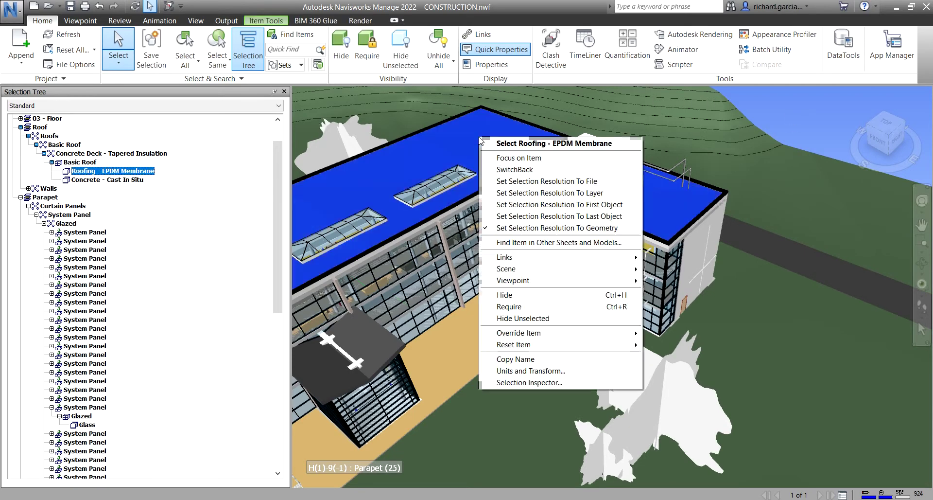
click(543, 204)
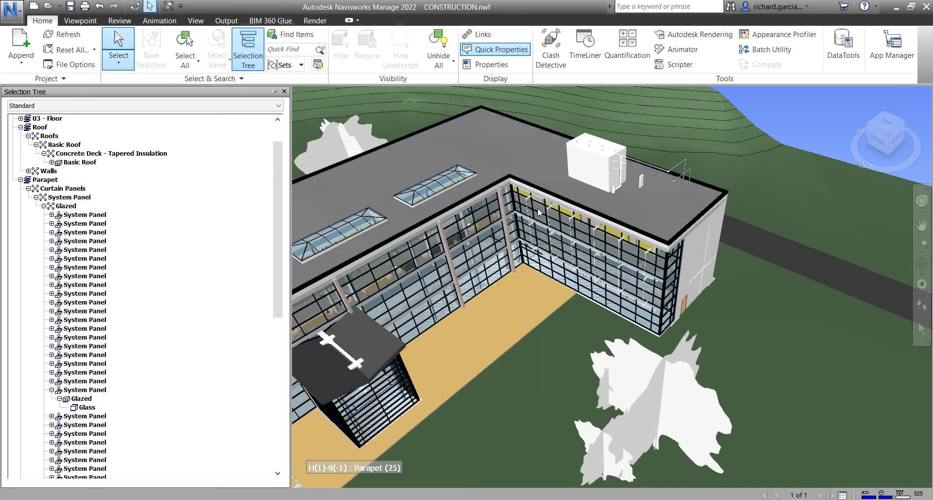
click(591, 154)
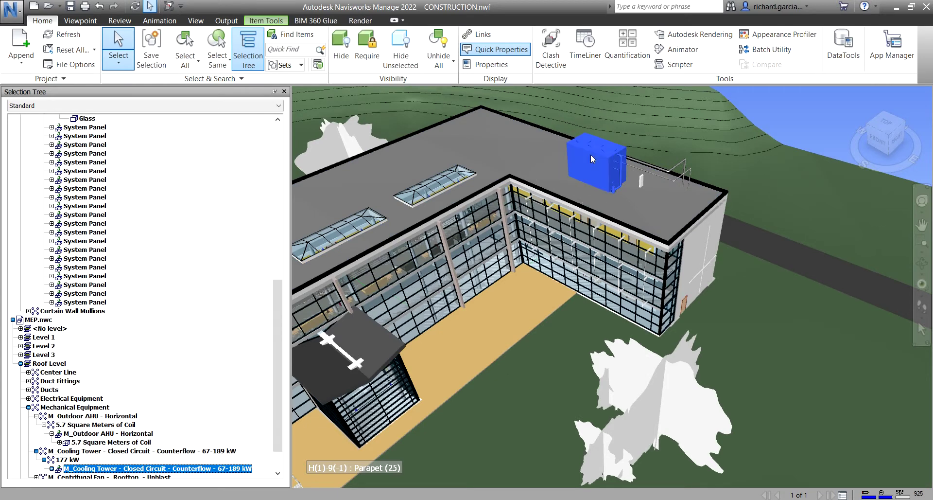
scroll(208, 446, down, 2)
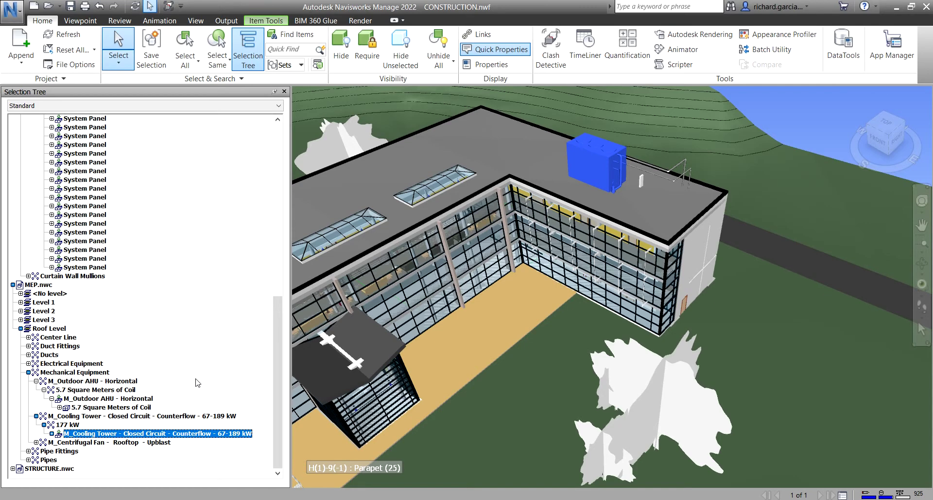
click(107, 433)
Select the small courtyard roof's Basic Roof, followed by the deciduous tree behind the building, and clear the selection
click(399, 353)
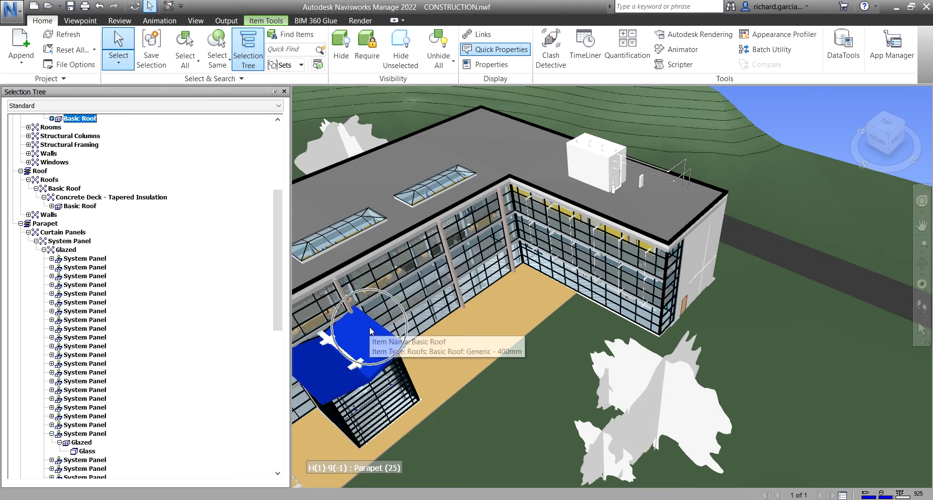
click(85, 118)
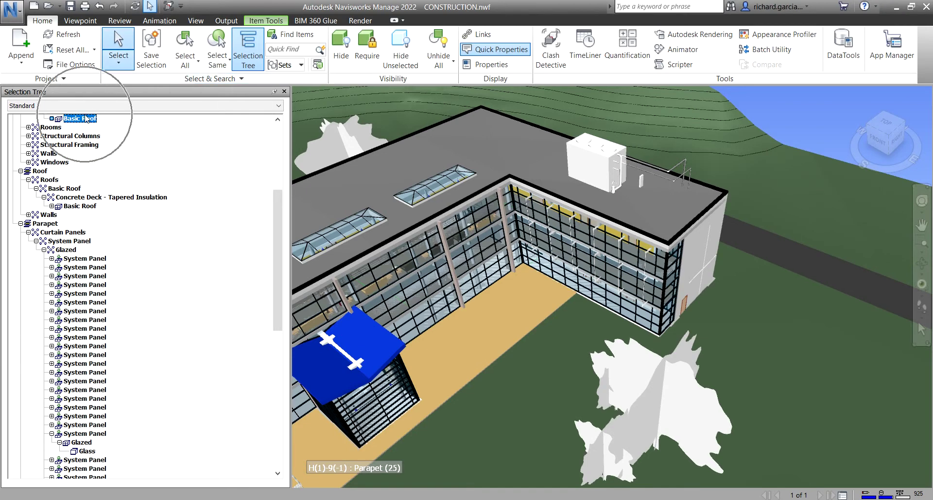
click(348, 138)
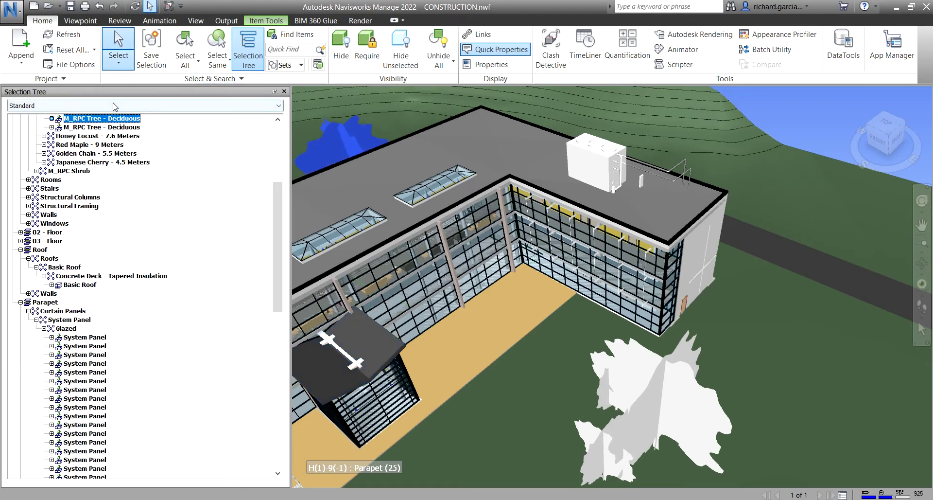
click(111, 119)
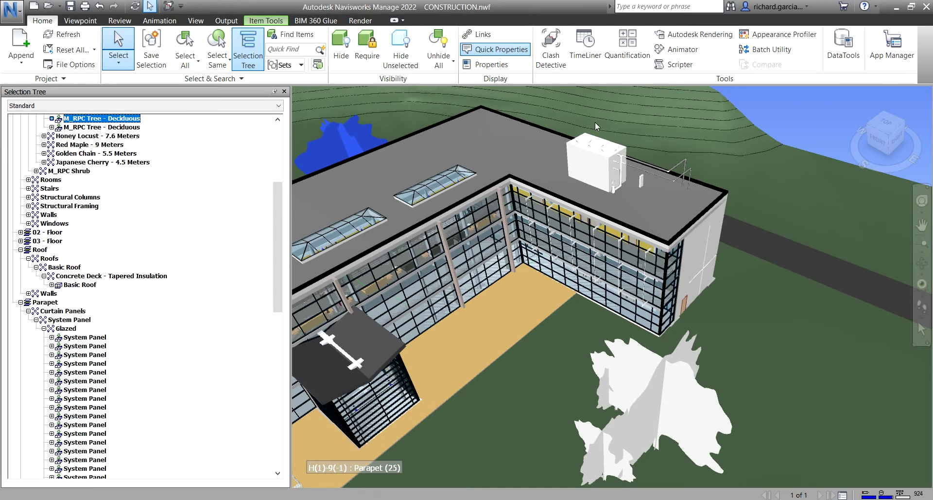
click(769, 115)
Select the cooling tower, clear the selection, and reselect the tower as a whole object from the back of the building
mouse_move(569, 256)
middle_down()
mouse_move(617, 267)
mouse_move(649, 257)
mouse_move(753, 264)
mouse_move(547, 310)
mouse_move(678, 418)
middle_up()
scroll(648, 256, down, 3)
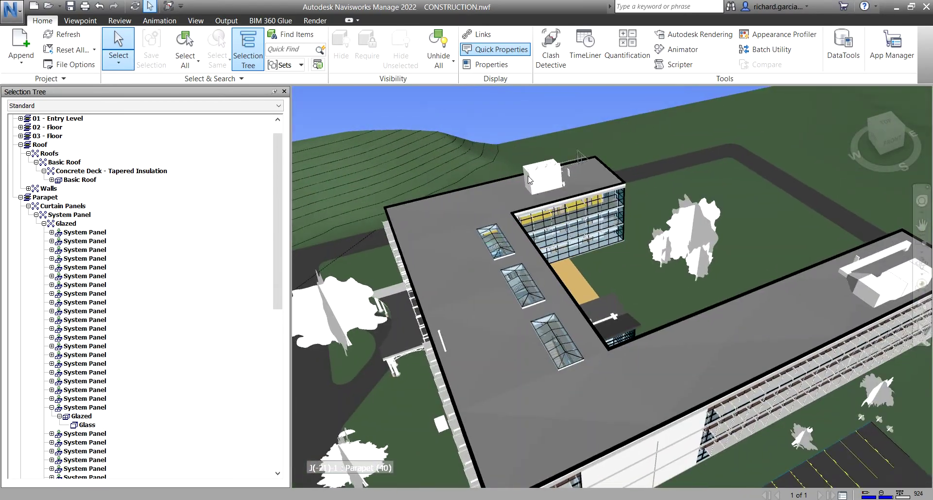
click(528, 175)
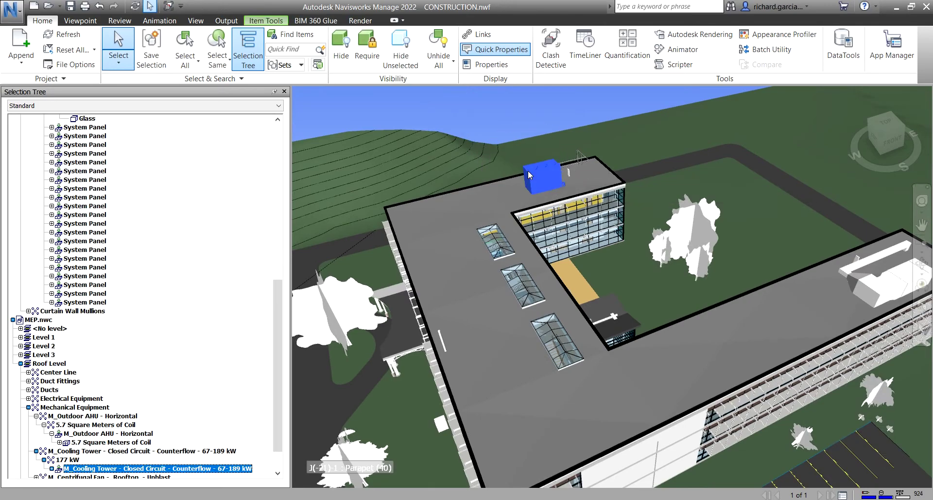
shift+middle_drag(528, 175, 784, 230)
scroll(558, 200, up, 5)
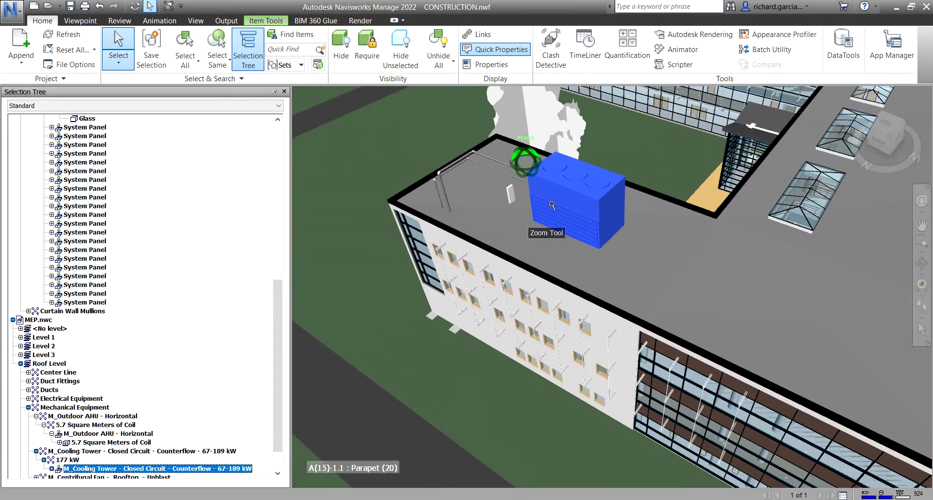
mouse_move(587, 270)
shift+middle_down()
mouse_move(632, 292)
mouse_move(640, 285)
shift+middle_up()
click(811, 103)
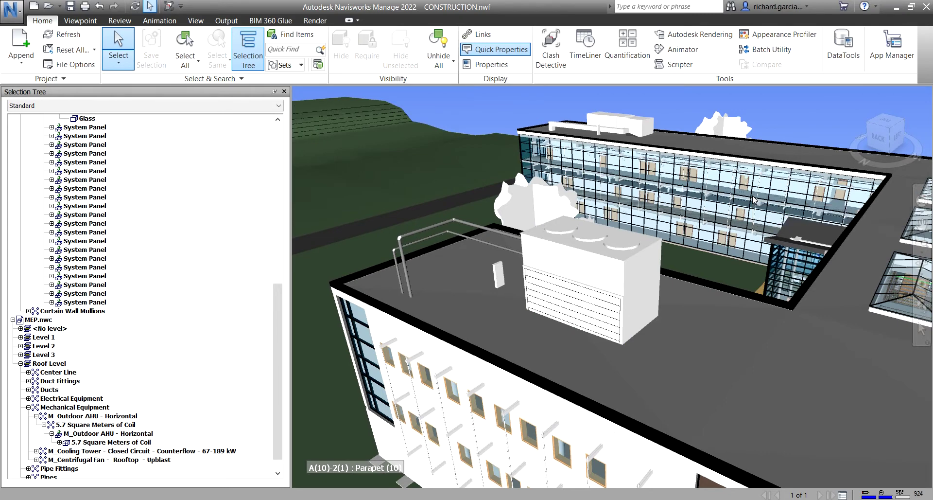
click(579, 263)
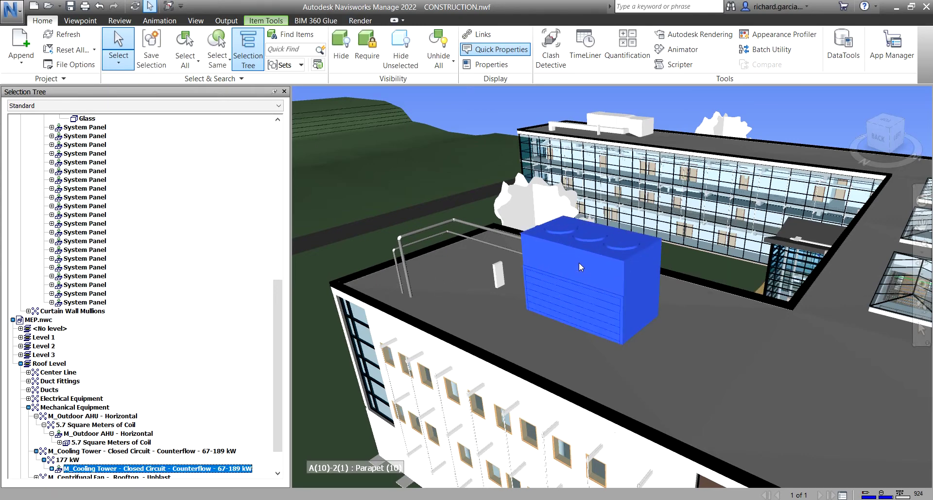
Clear the selection and display the quick properties of the rooftop cooling tower
click(786, 105)
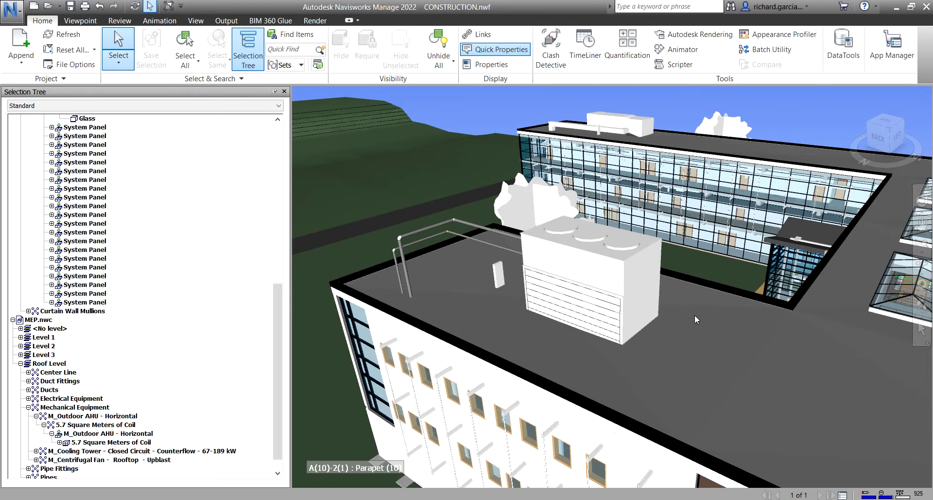
mouse_move(606, 279)
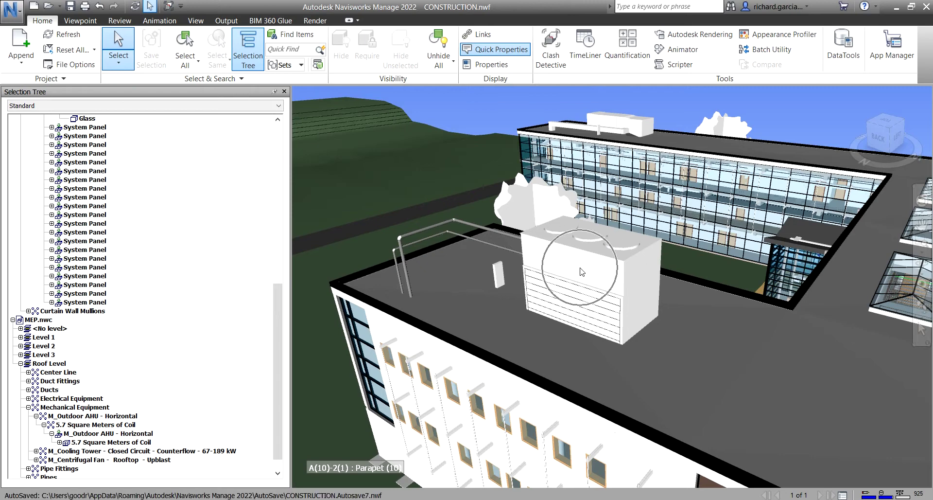
mouse_move(581, 271)
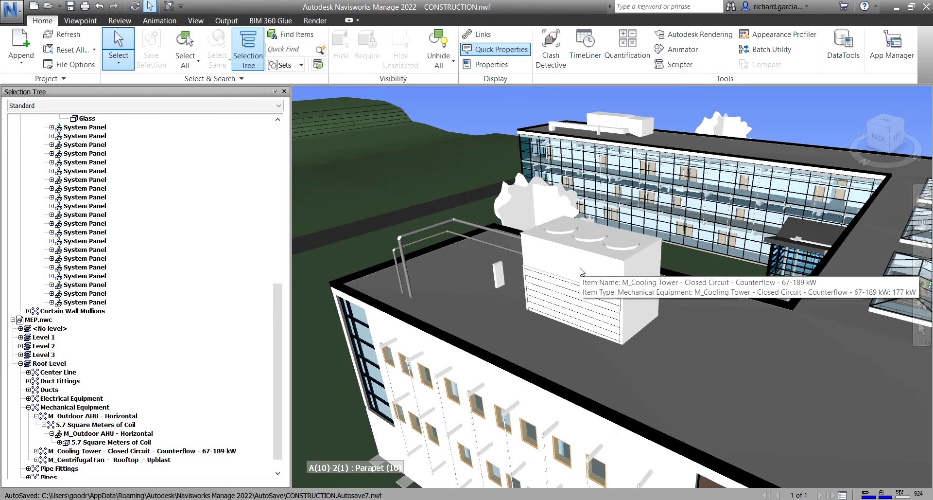
key(ctrl)
key(ctrl)
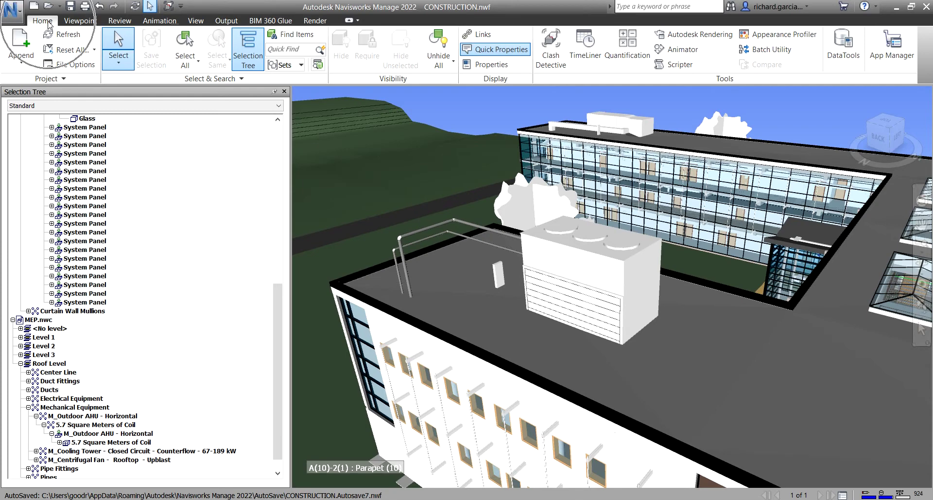
Turn on the display of links in the scene and examine the link markers around the building's roof
click(479, 37)
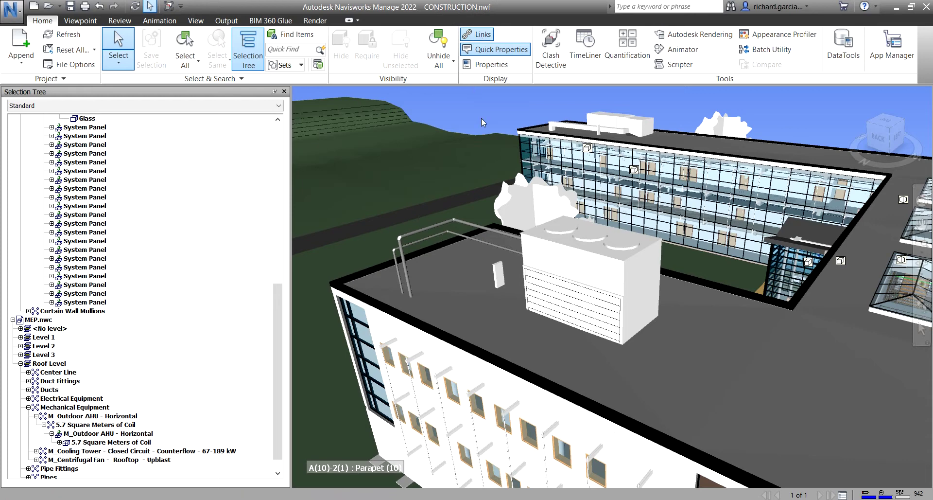
middle_drag(745, 293, 589, 275)
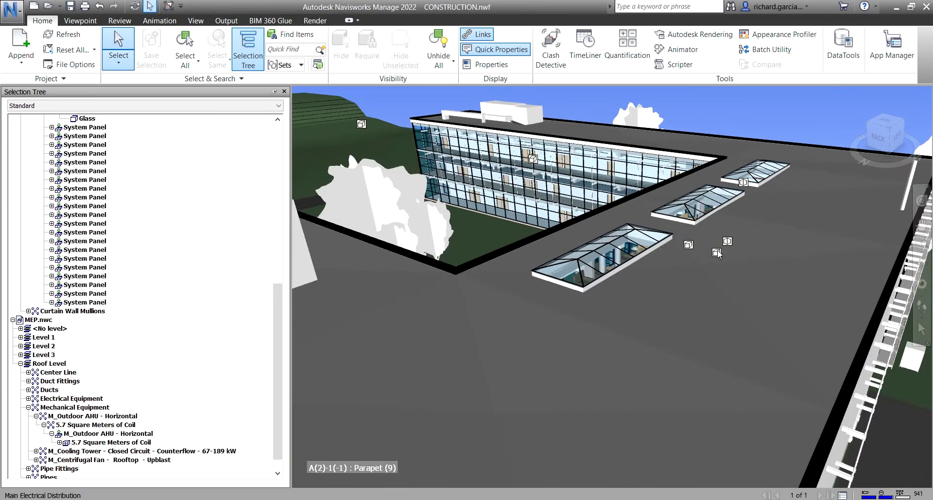
scroll(743, 212, down, 3)
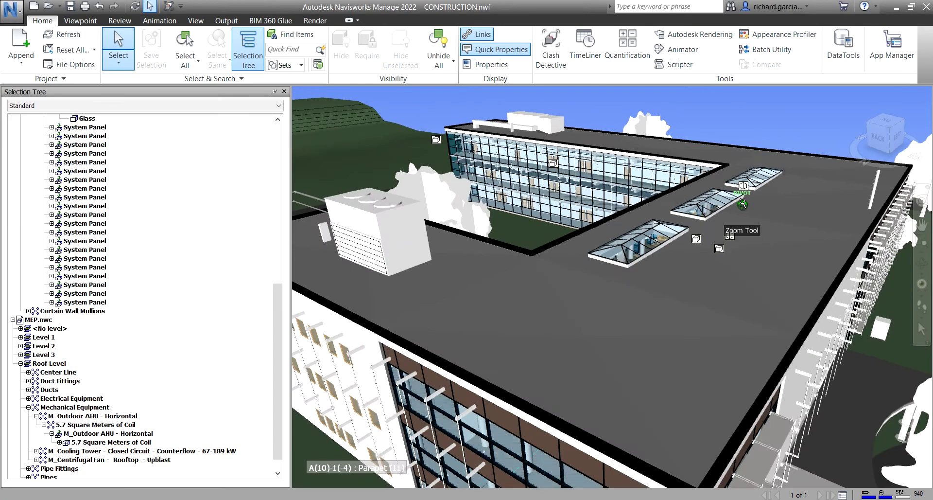
scroll(743, 195, down, 3)
mouse_move(742, 199)
shift+middle_down()
mouse_move(576, 173)
mouse_move(542, 218)
shift+middle_up()
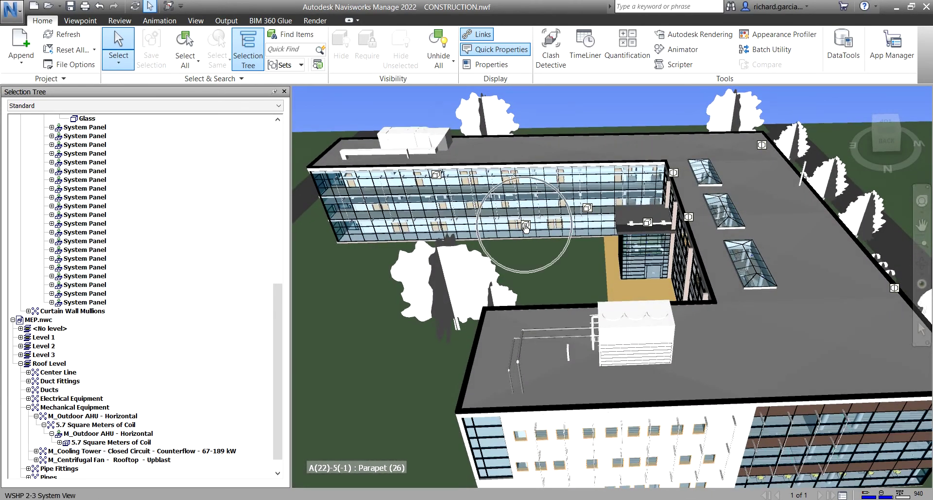
shift+middle_drag(712, 308, 471, 314)
scroll(531, 231, up, 1)
scroll(486, 238, up, 3)
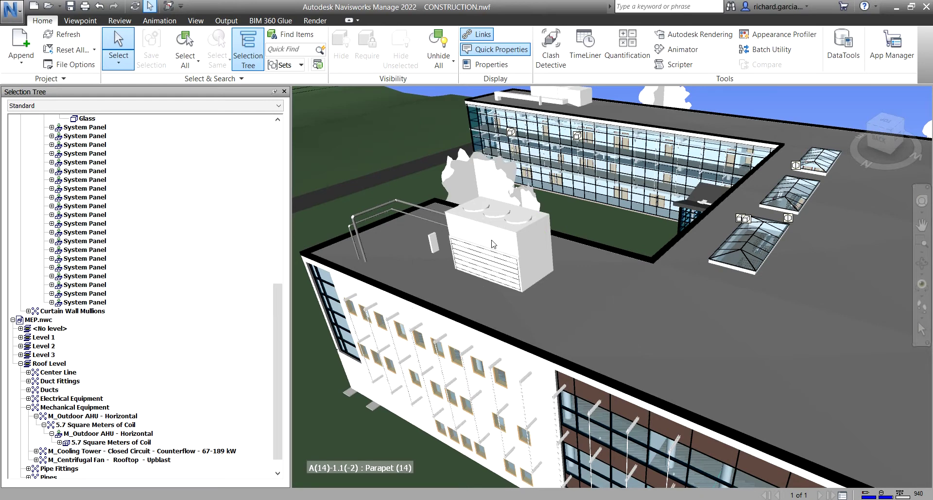
click(491, 243)
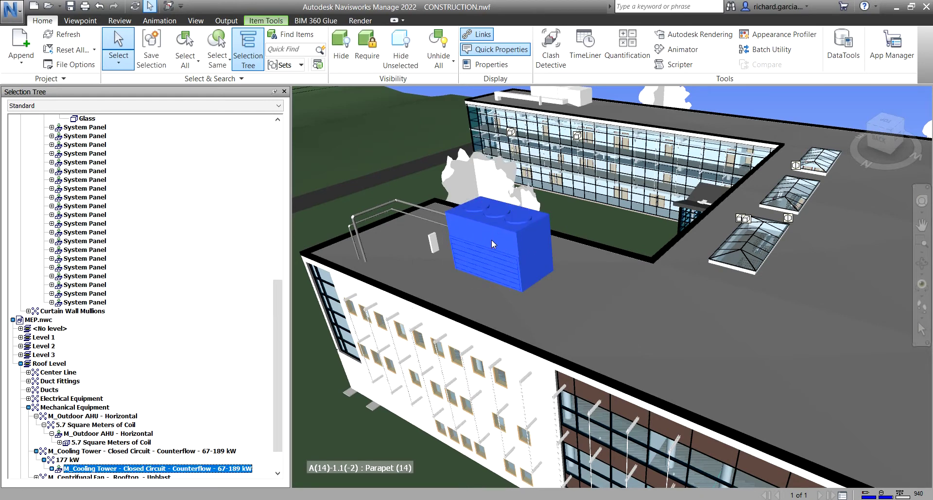
right_click(492, 240)
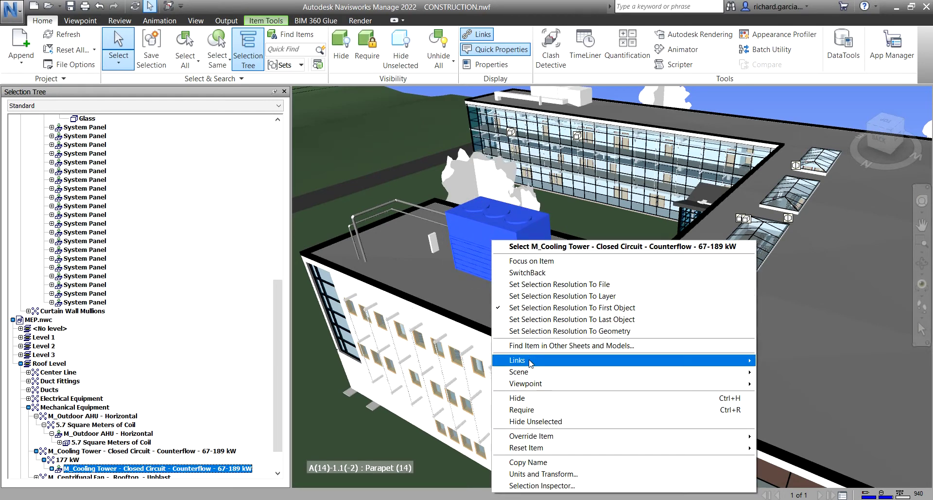
mouse_move(528, 361)
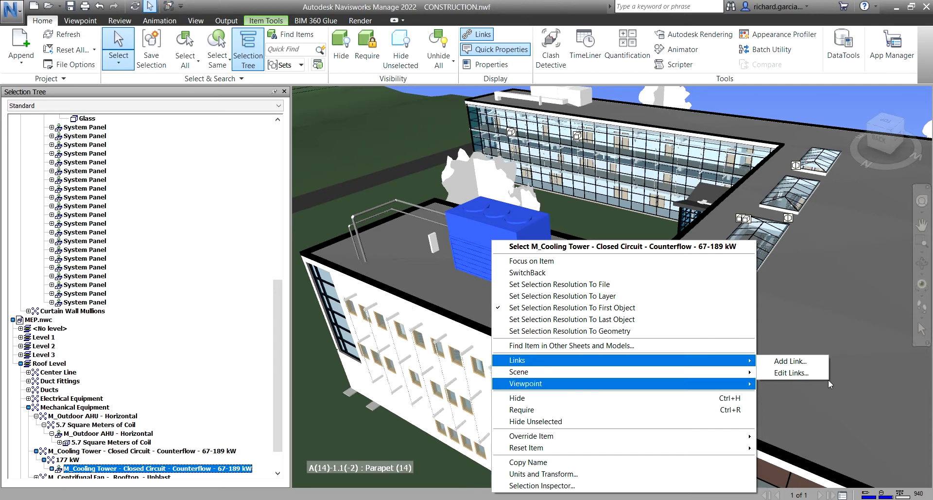
click(791, 361)
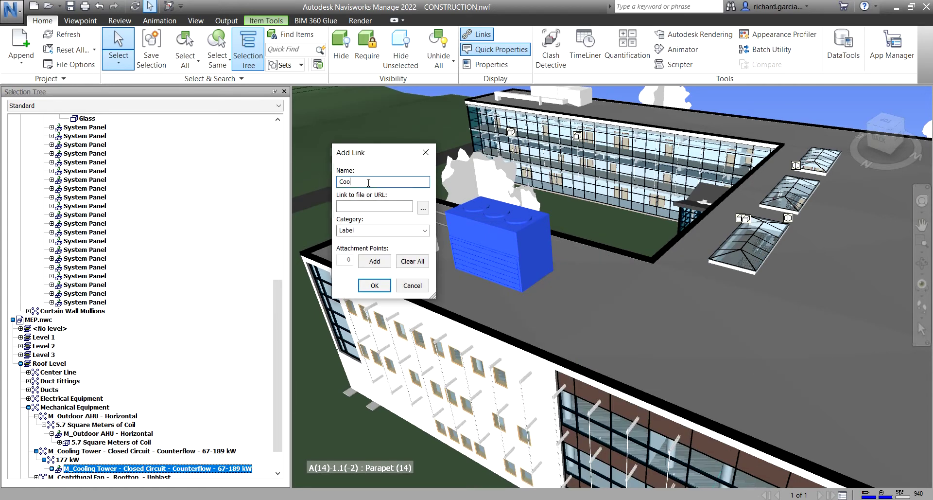
text(Cooling Tower)
click(389, 205)
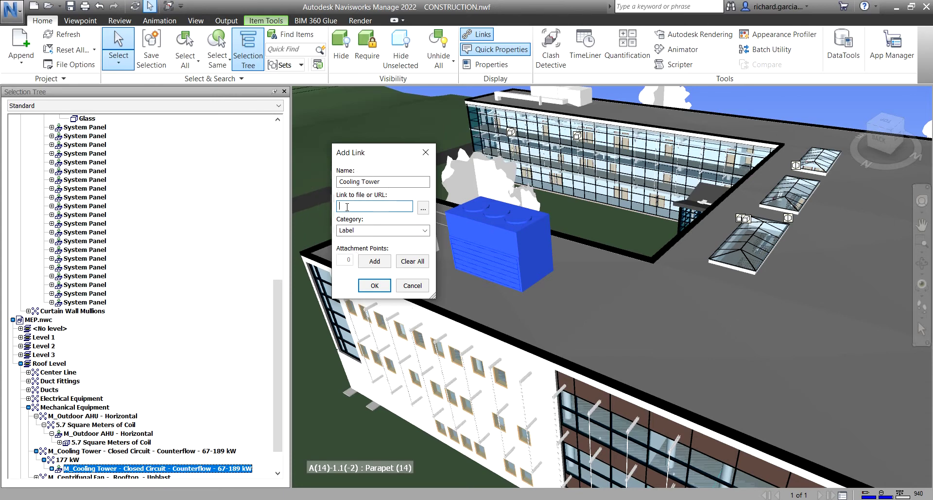
key(ctrl+v)
Set the new link's category to Hyperlink
click(363, 232)
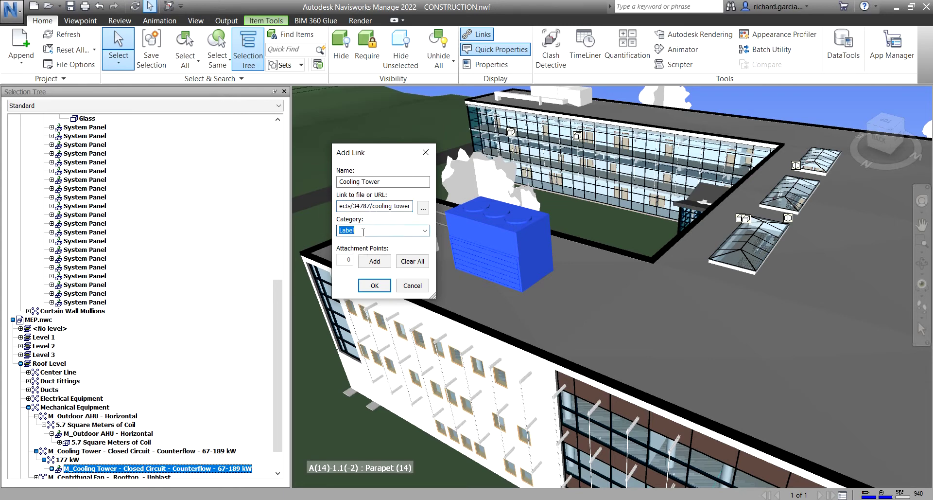
click(425, 231)
click(423, 232)
click(423, 232)
click(356, 248)
click(380, 207)
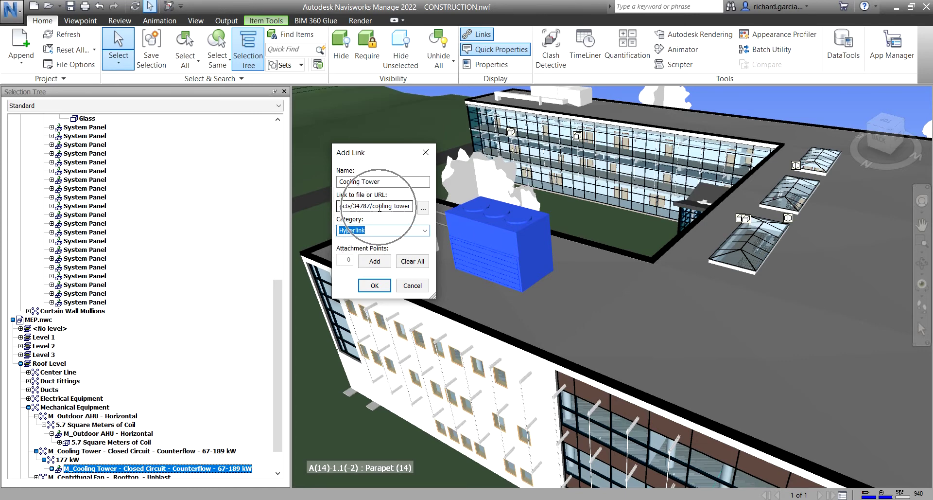
Place one attachment point for the link on the cooling tower's plain side face and confirm the link
click(374, 262)
click(373, 262)
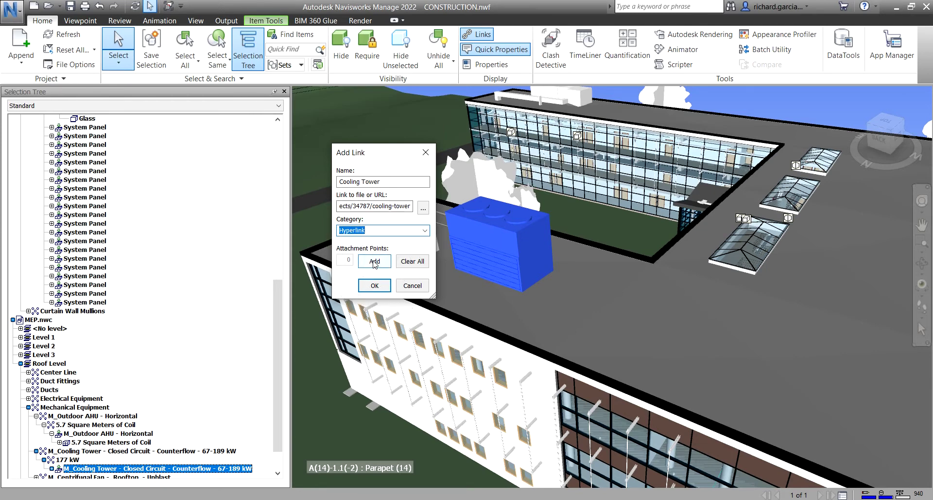
click(374, 261)
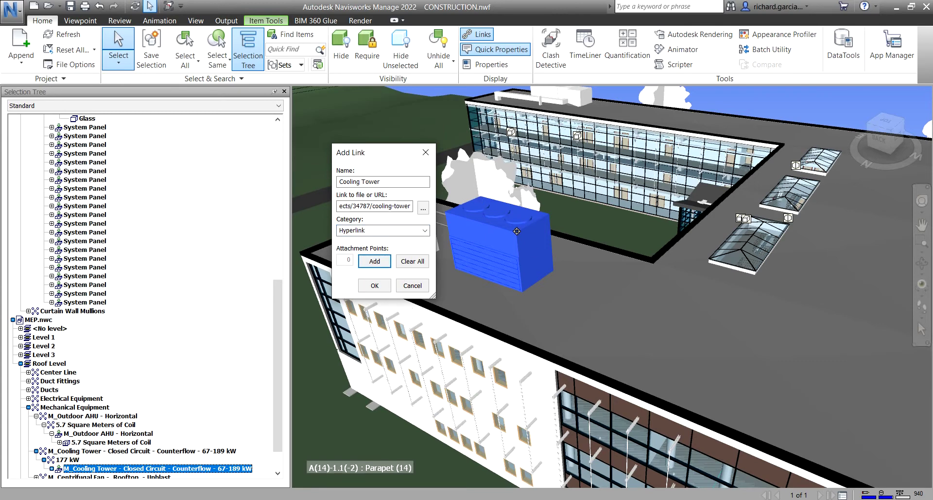
click(534, 248)
click(534, 248)
key(ctrl)
key(ctrl)
click(377, 286)
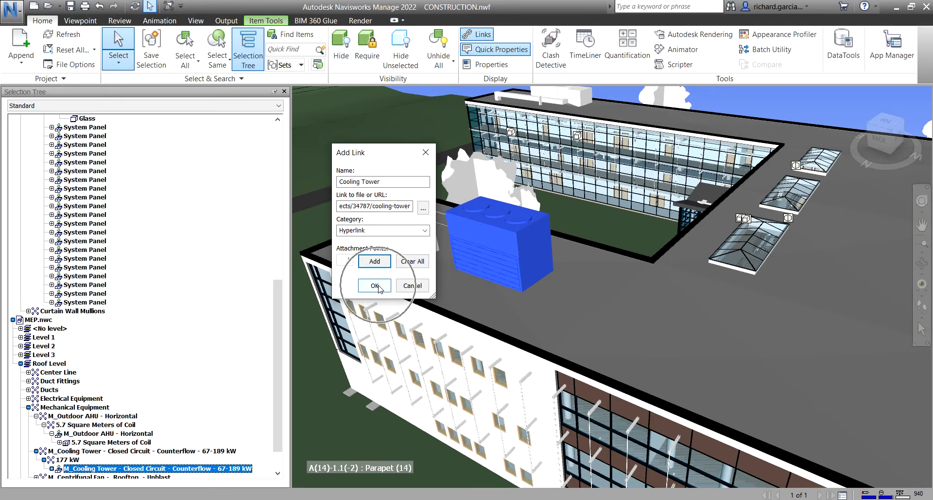
Follow the hyperlink marker on the cooling tower and enlarge the browser window showing the linked page
click(533, 248)
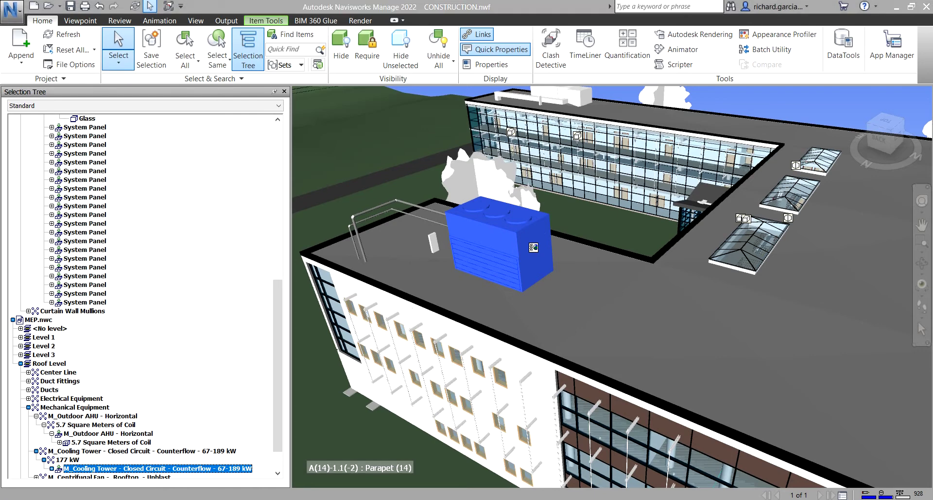
drag(272, 384, 308, 239)
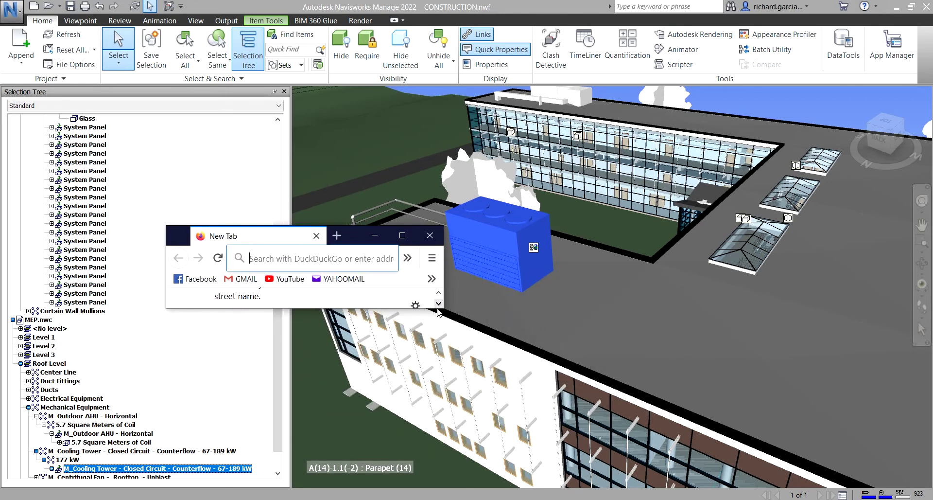
drag(445, 310, 455, 433)
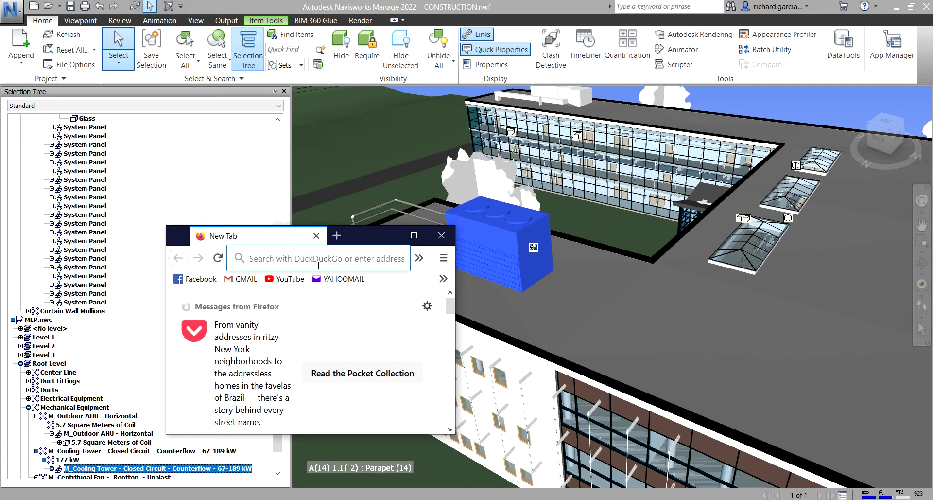
click(534, 247)
click(534, 248)
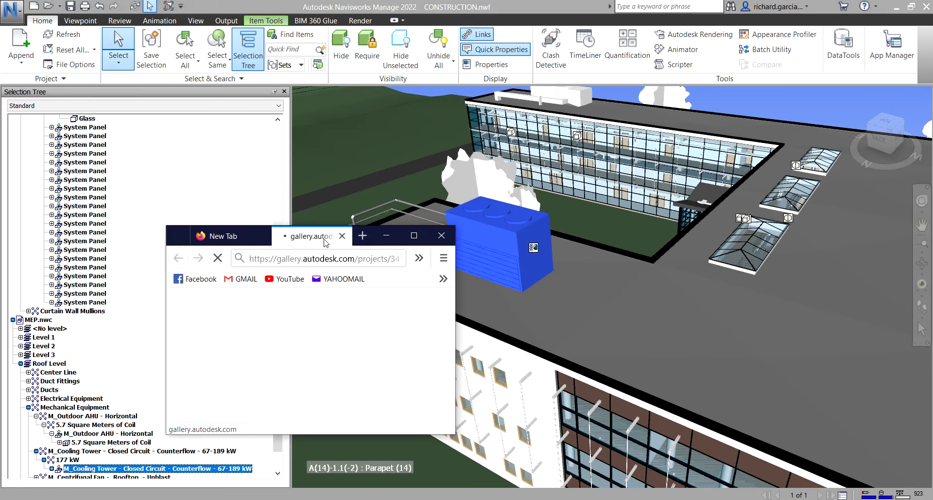
click(422, 239)
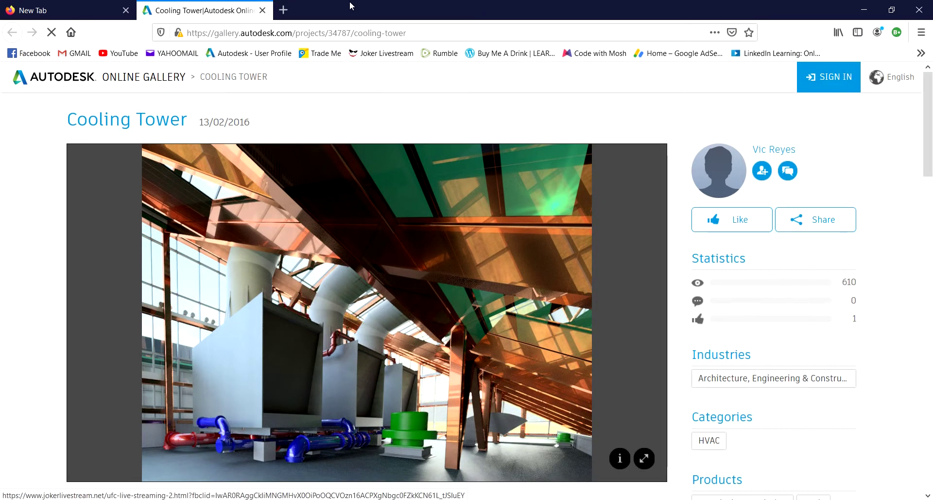
Examine the Cooling Tower page in the Autodesk Online Gallery, and close the browser to return to the model
key(ctrl)
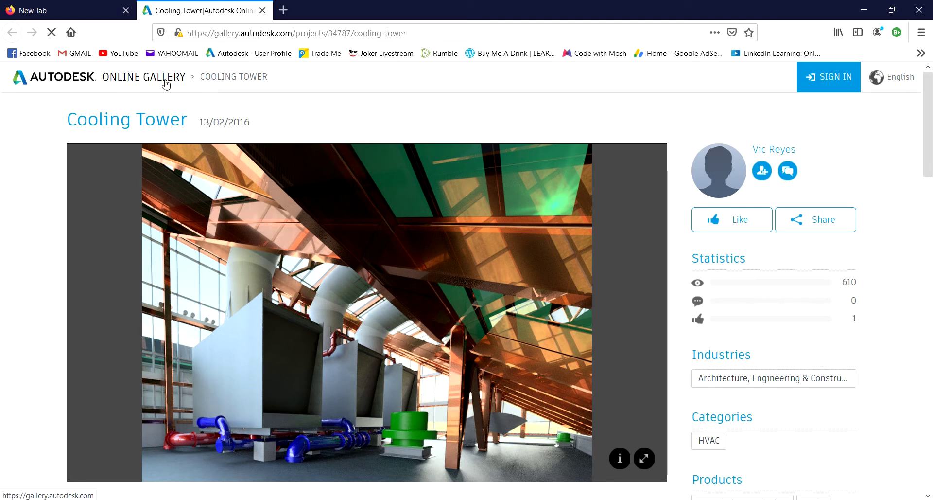
key(ctrl)
key(ctrl)
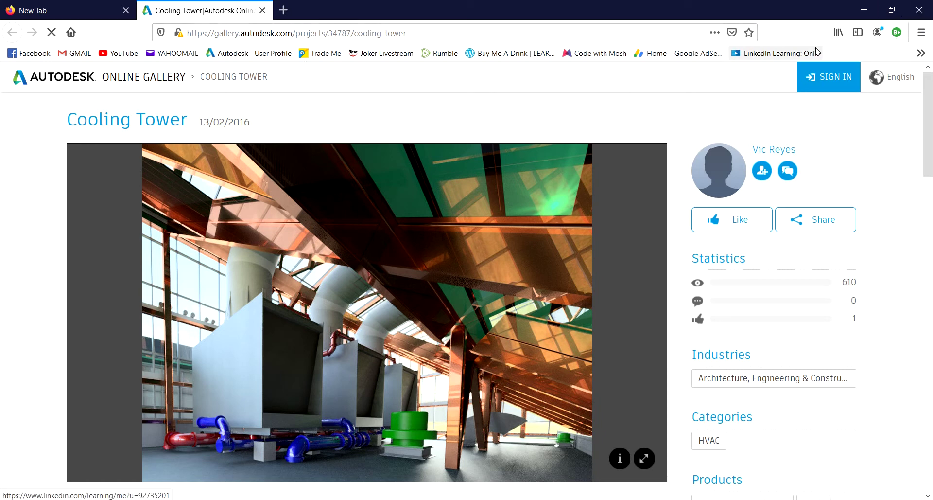
click(920, 10)
click(444, 278)
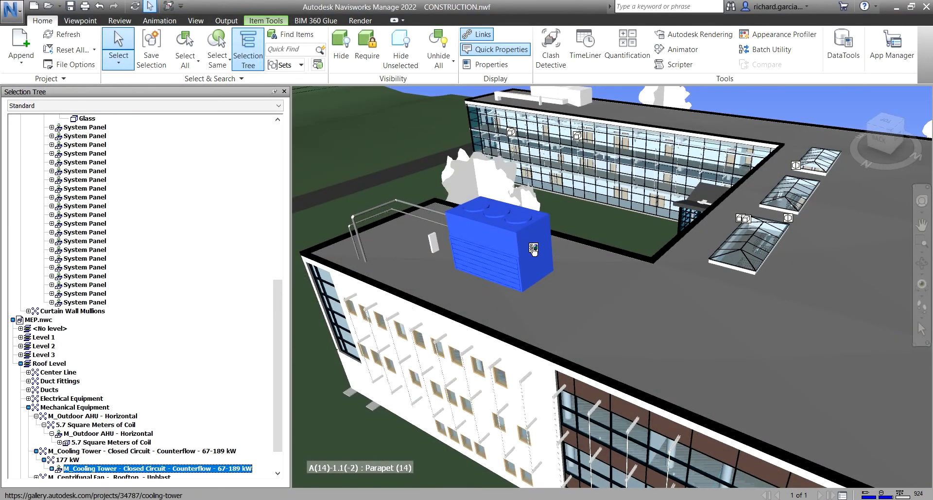
Open the cooling tower's links for editing and delete the Cooling Tower hyperlink
right_click(507, 243)
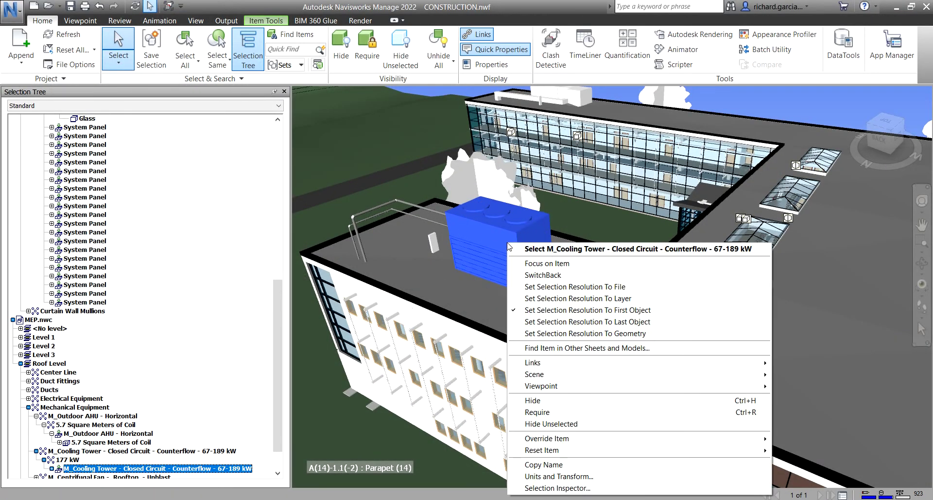
mouse_move(590, 364)
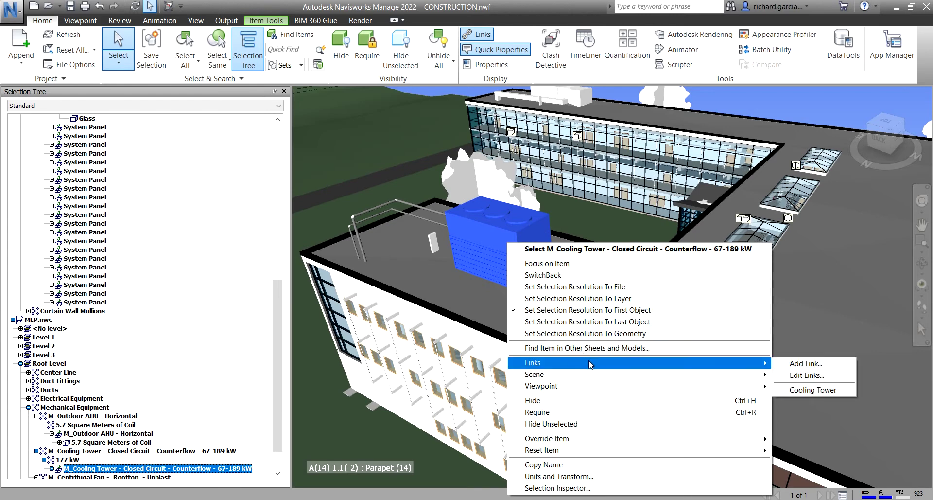
click(794, 378)
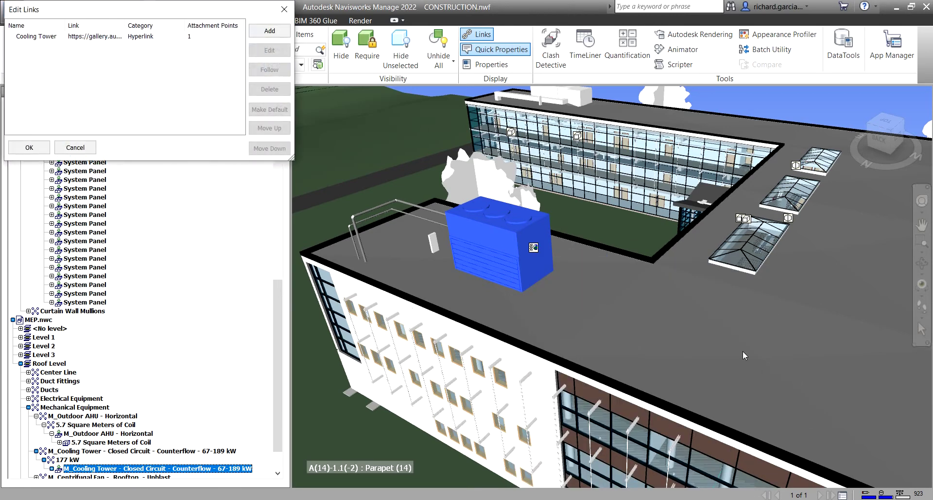
click(43, 38)
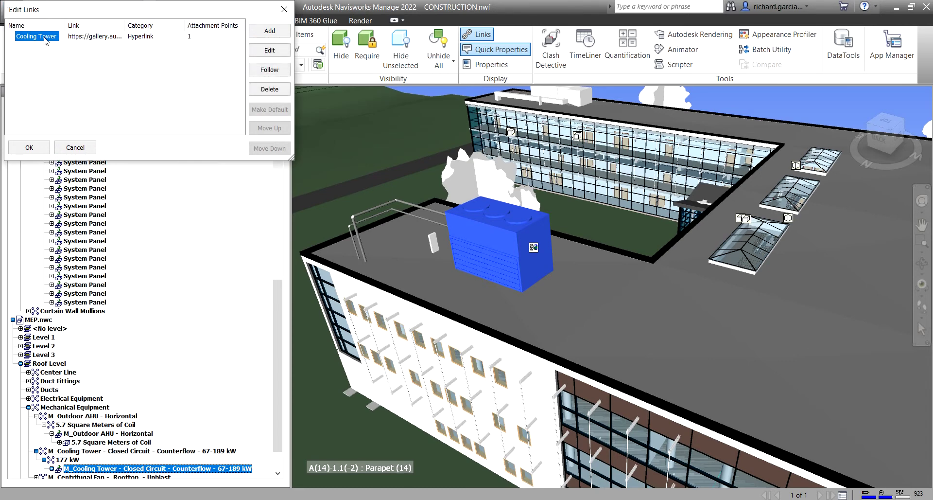
click(269, 90)
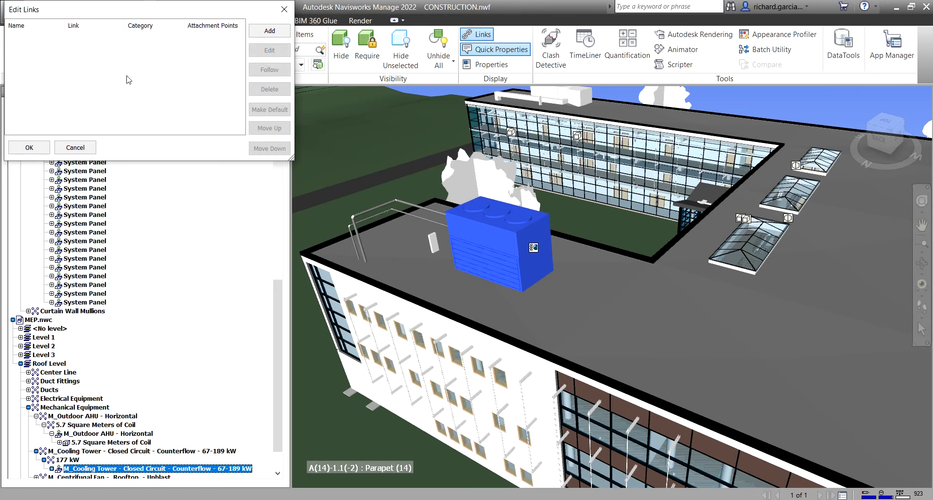
Add a link named Cooling Tower to the cooling tower, pointing to the Cooling Tower image file in the Navisworks folder
click(270, 31)
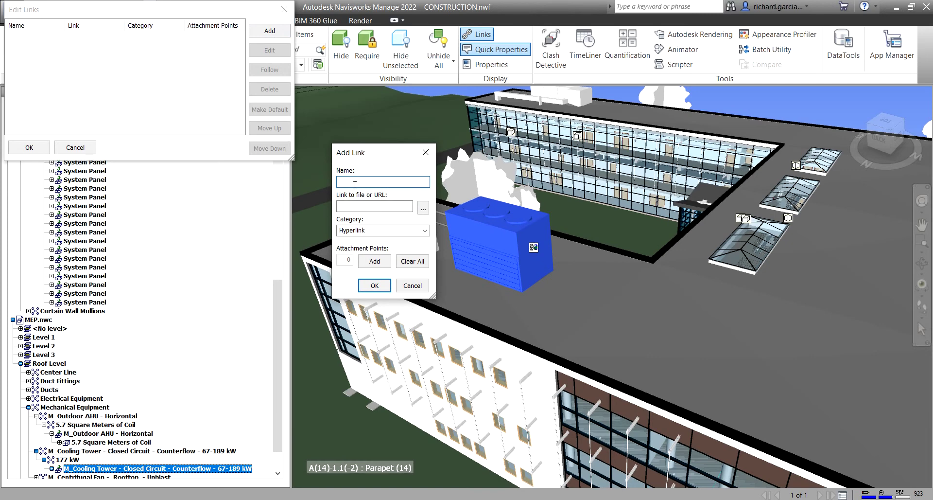
text(Cooling Tower)
click(423, 210)
click(422, 210)
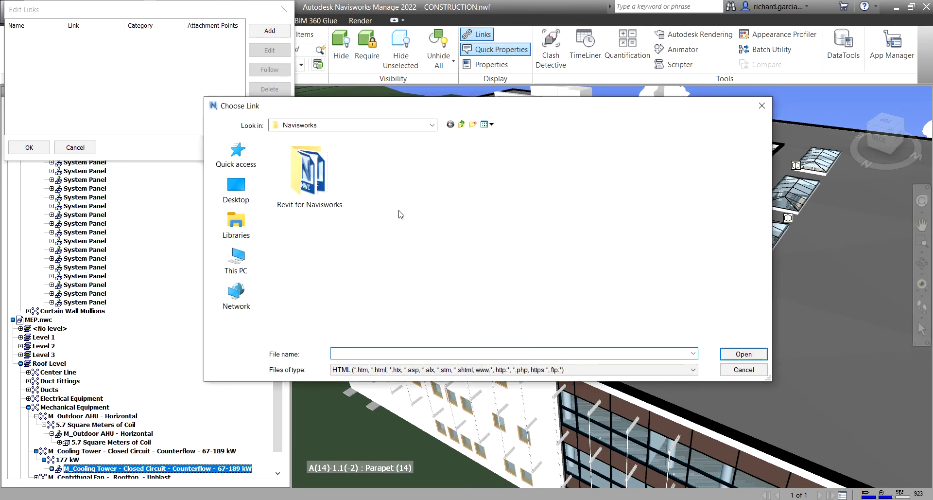
click(359, 370)
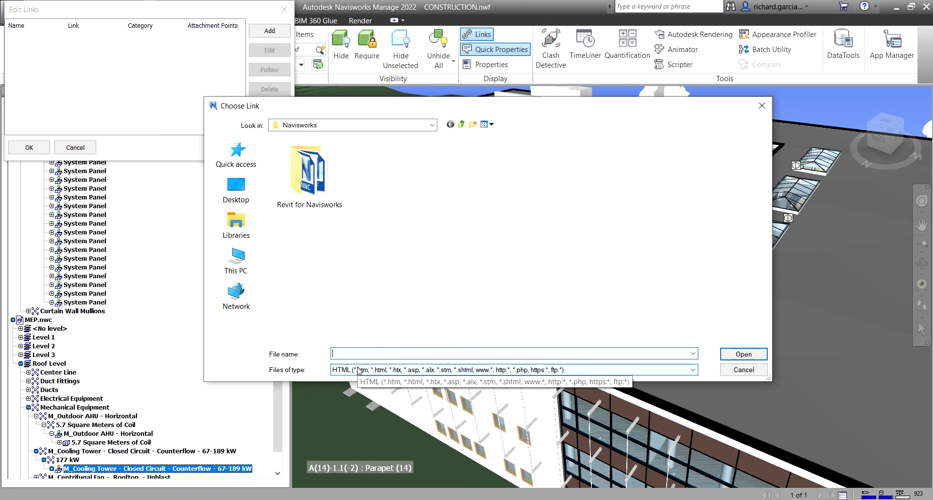
click(359, 370)
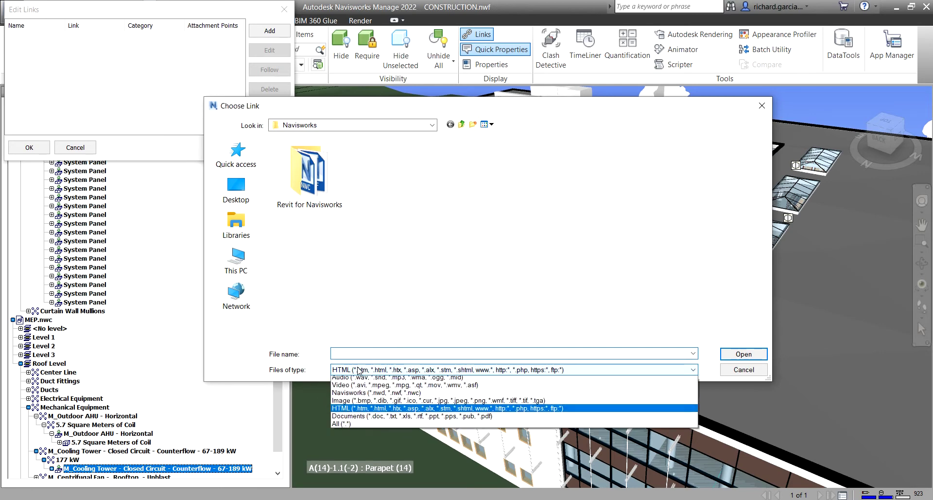
click(367, 404)
click(385, 190)
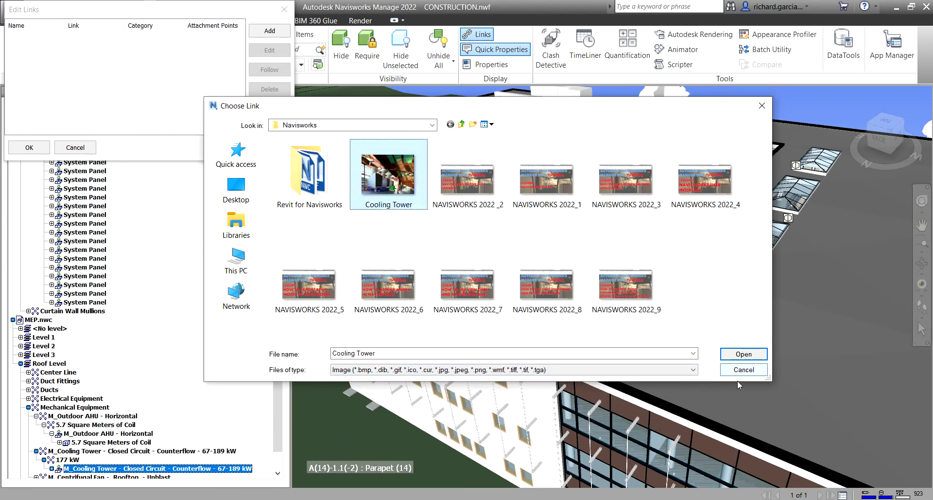
click(744, 354)
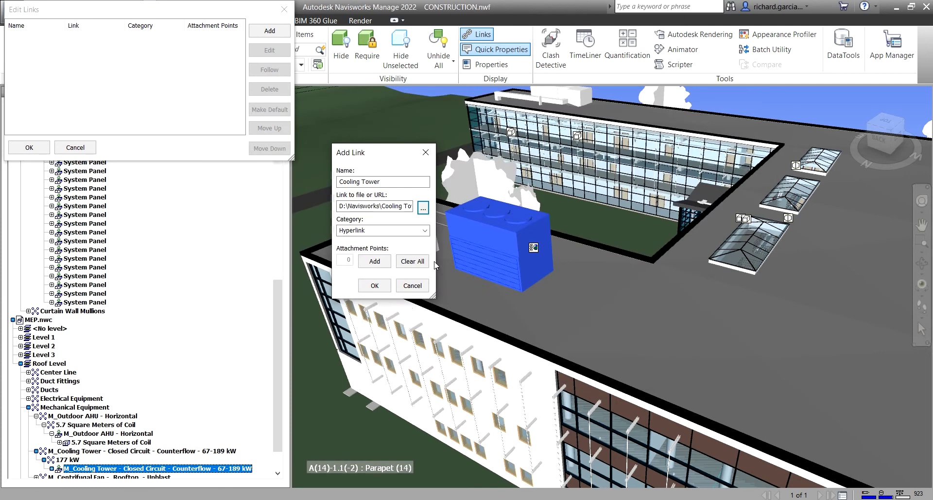
Set the link's category to Label, place one attachment point on the cooling tower's top face, and confirm the link edits
click(418, 231)
click(376, 248)
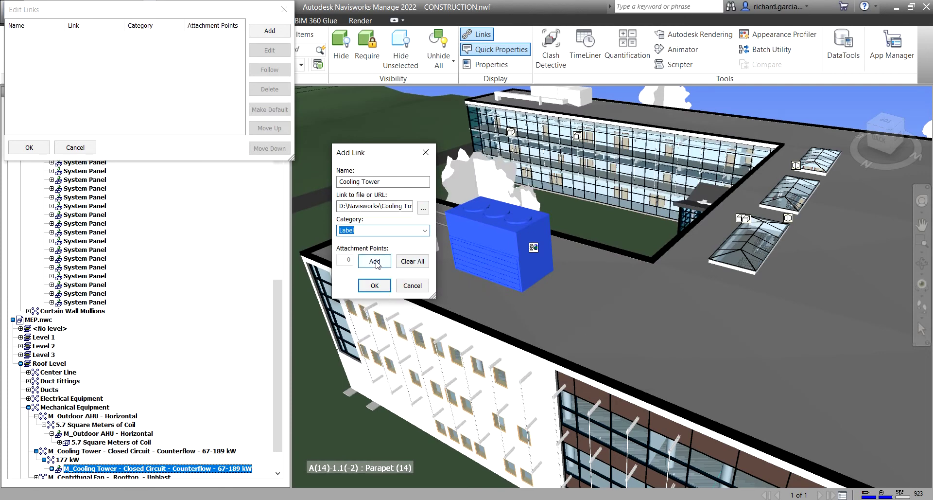
click(375, 261)
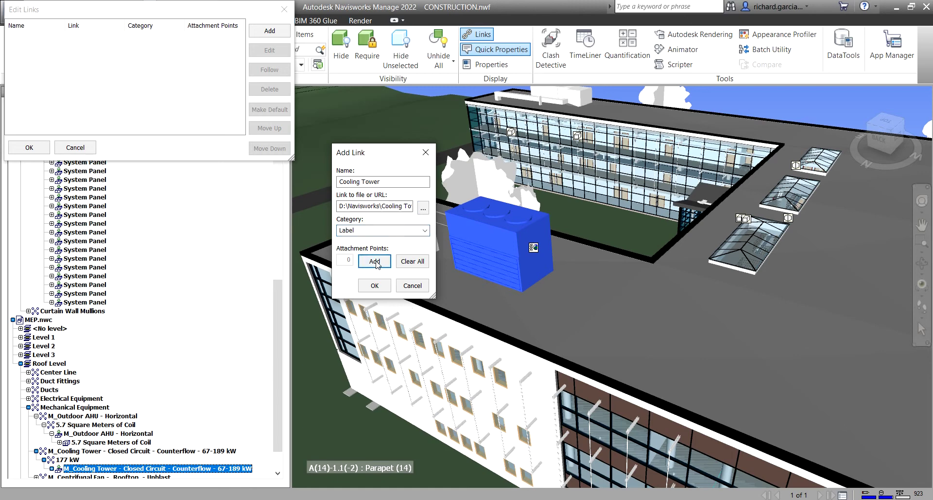
click(495, 213)
click(377, 287)
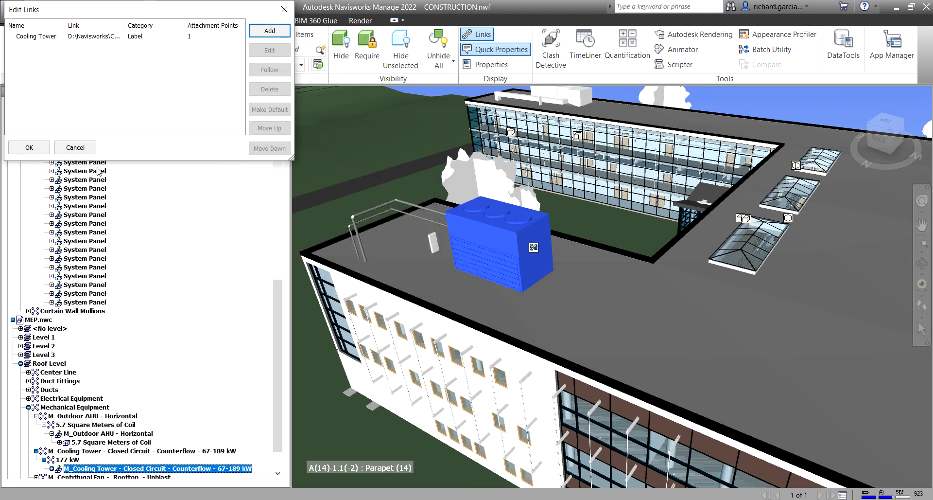
click(42, 151)
click(42, 151)
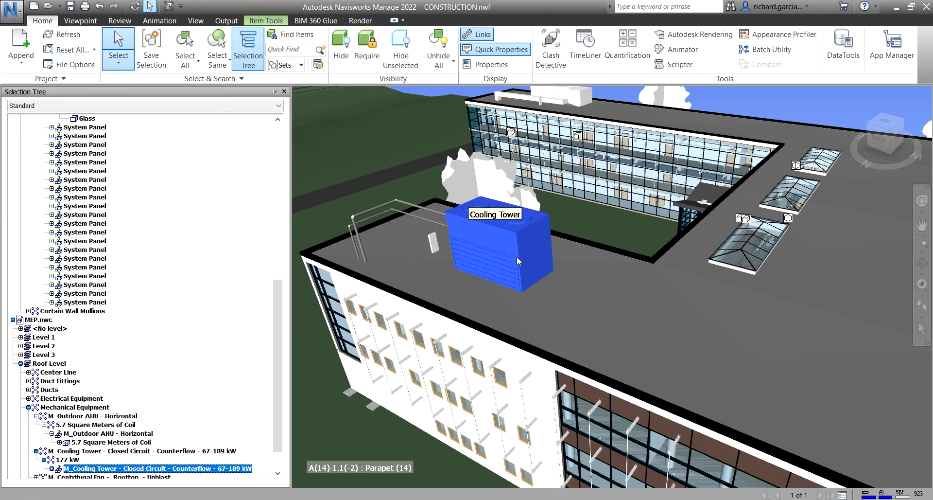
Follow the Cooling Tower label on the model to view the linked image, and close the image viewer
middle_drag(494, 253, 532, 275)
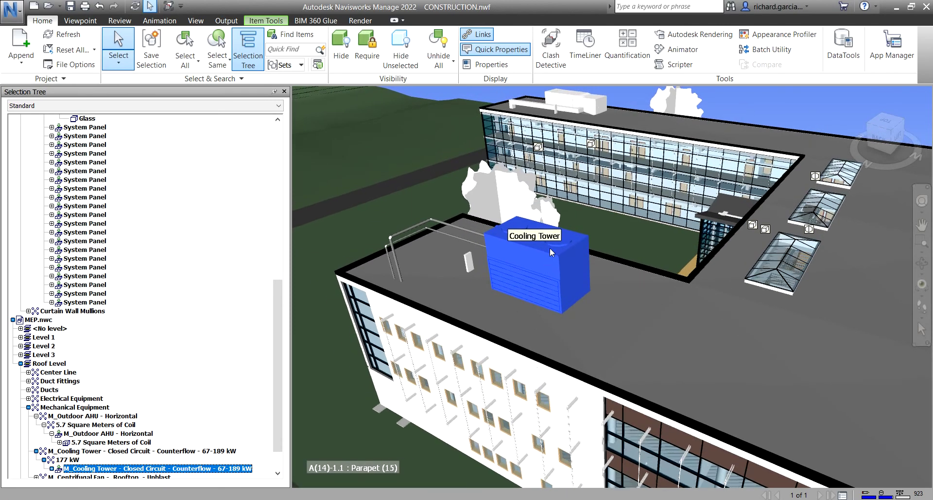
click(541, 239)
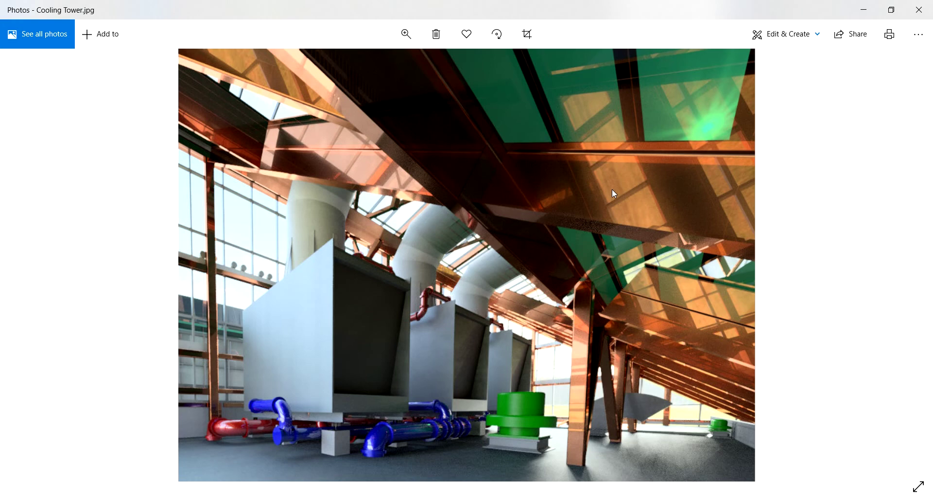
click(918, 10)
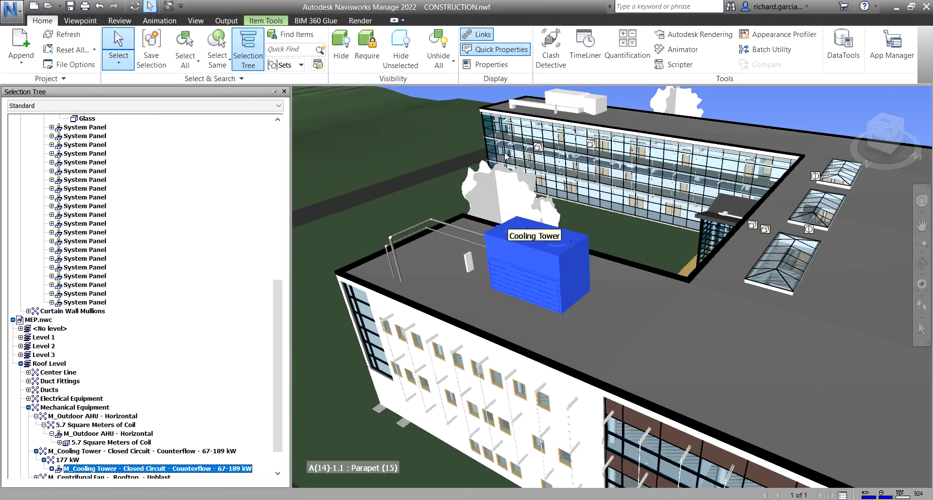
Toggle the display of links in the model off and on twice, ending with the links shown
click(483, 35)
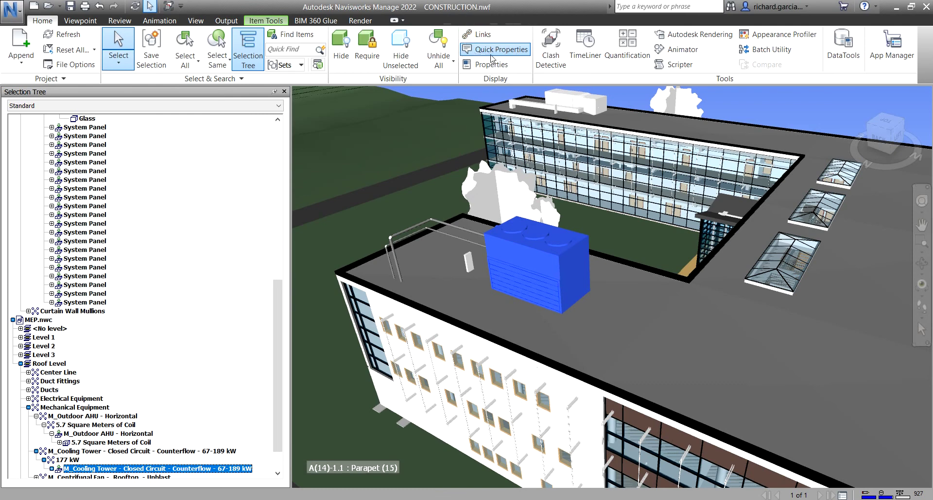
click(487, 39)
click(486, 39)
click(486, 39)
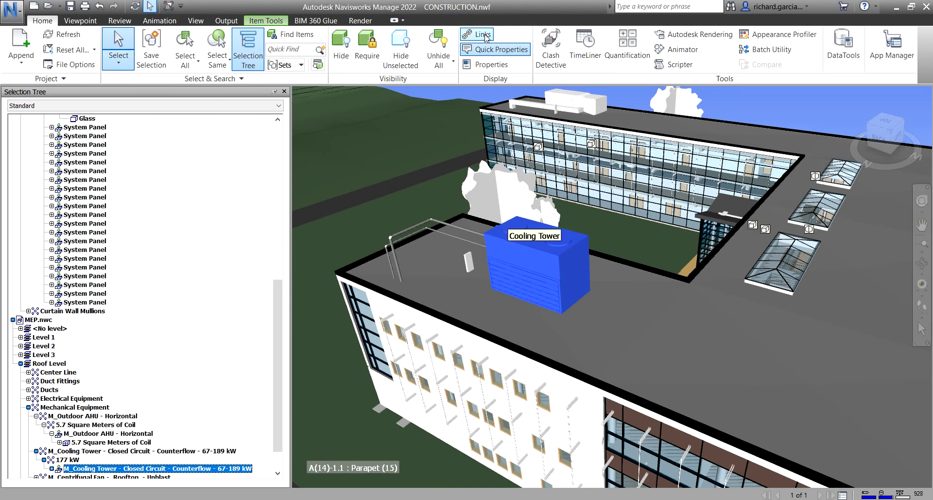
click(486, 37)
scroll(556, 330, down, 3)
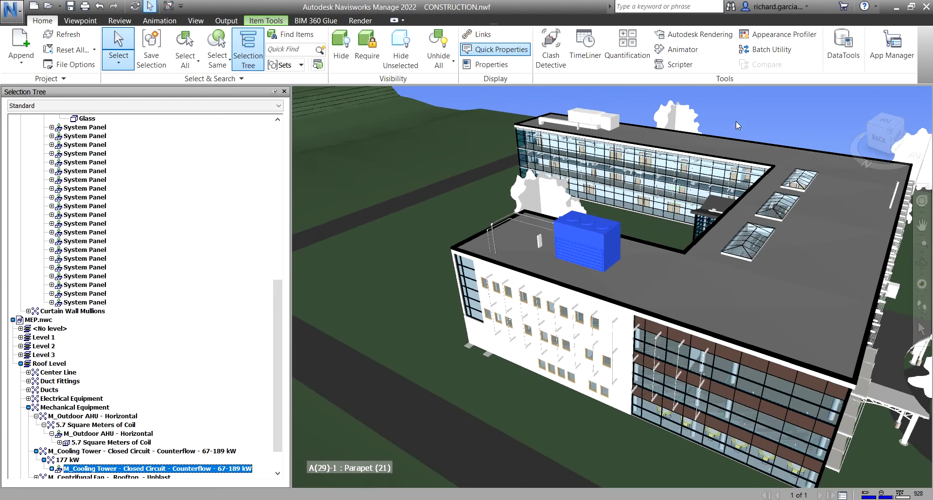
right_click(593, 241)
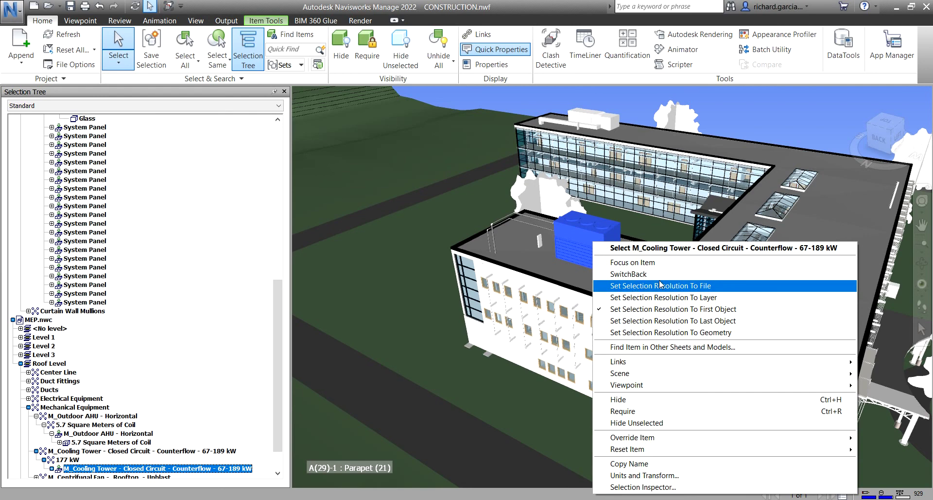
click(745, 118)
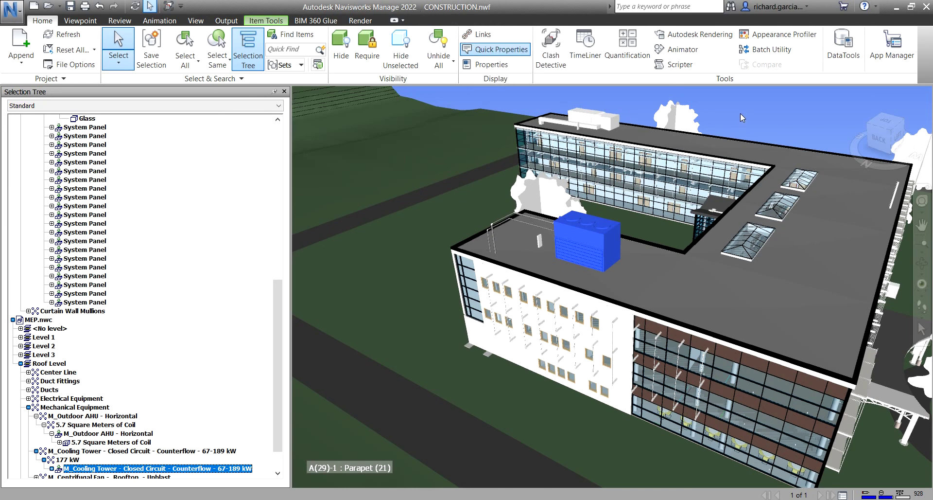
click(480, 38)
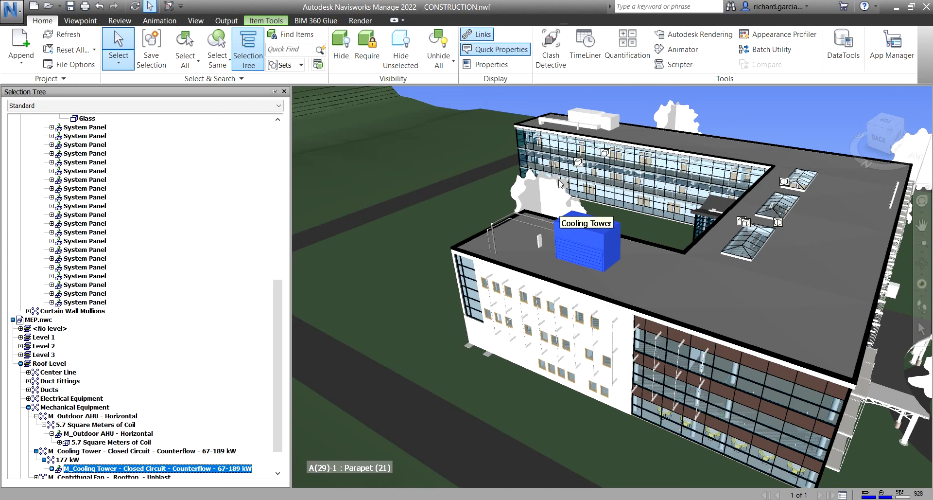